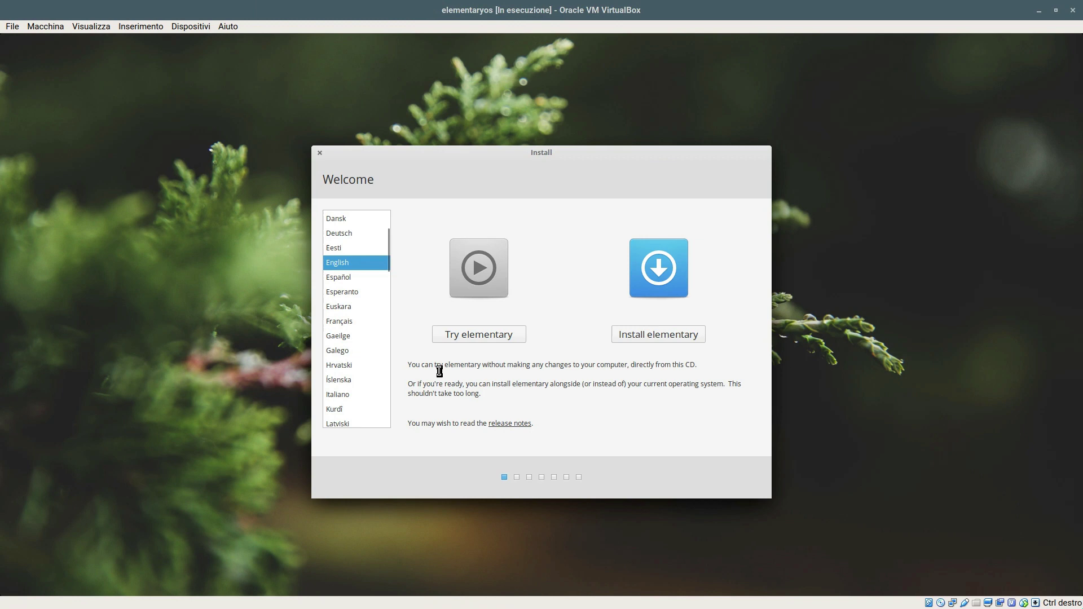
- Start the elementary installation with update downloads and third-party software enabled
{"action": "left_click", "coordinate": [670, 335]}
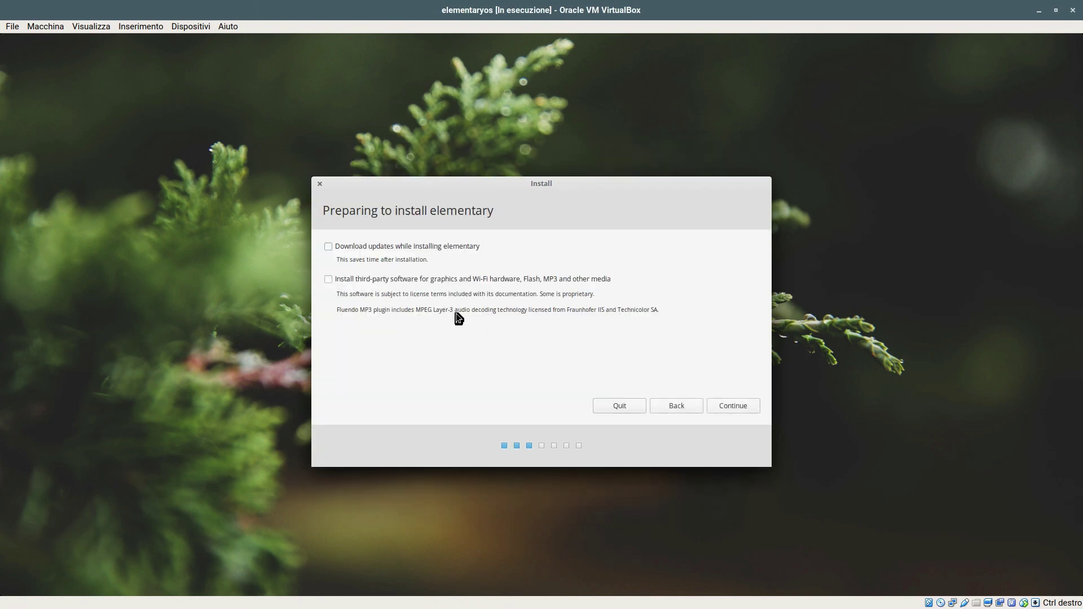
{"action": "left_click", "coordinate": [406, 246]}
{"action": "left_click", "coordinate": [401, 280]}
- Choose to erase the disk and install elementary, and confirm the start of the installation
{"action": "left_click", "coordinate": [405, 292]}
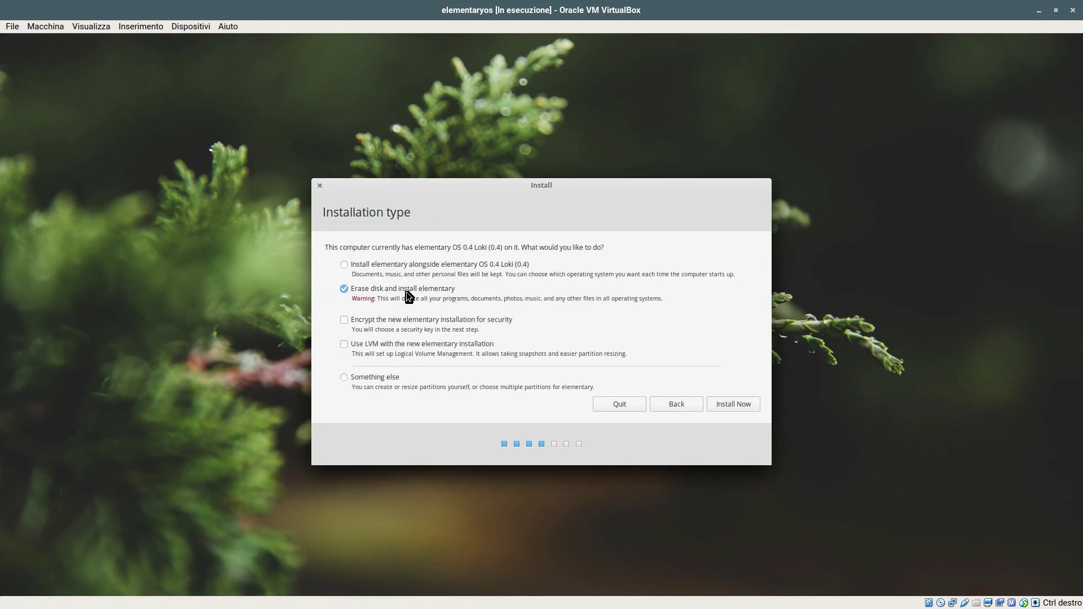
{"action": "left_click", "coordinate": [739, 407]}
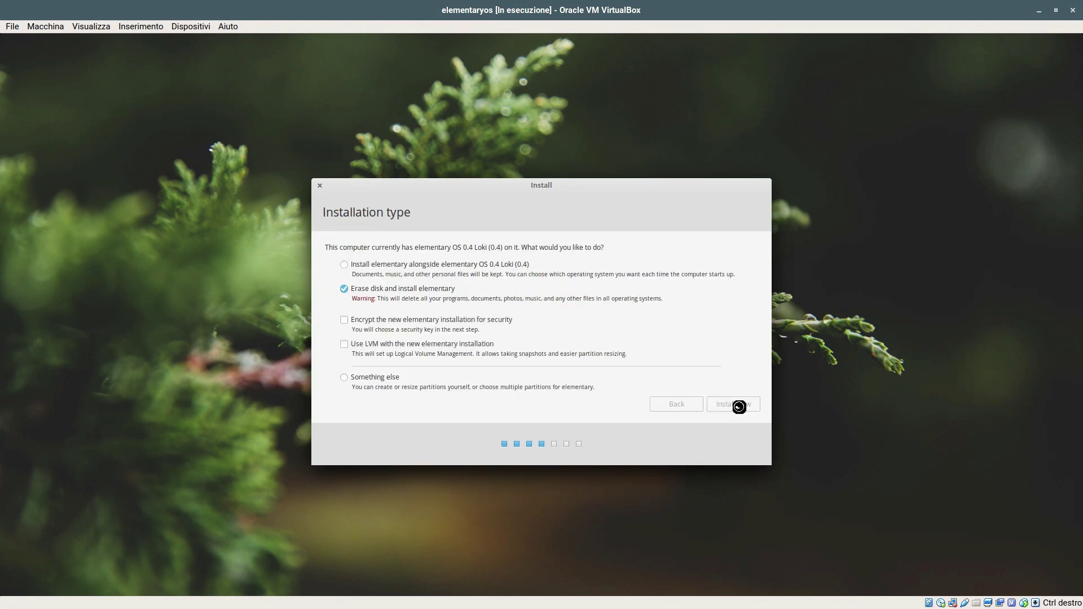
{"action": "left_click", "coordinate": [731, 395]}
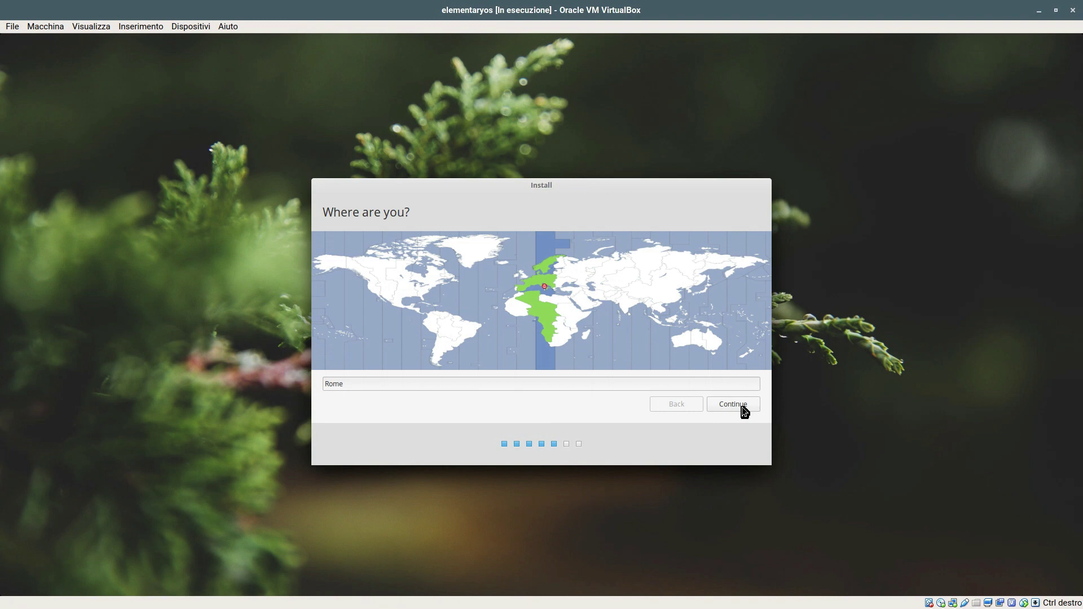
- Accept Rome as the location and set the keyboard layout to English (US)
{"action": "left_click", "coordinate": [742, 407]}
{"action": "scroll", "coordinate": [395, 325], "scroll_direction": "up", "scroll_amount": 10}
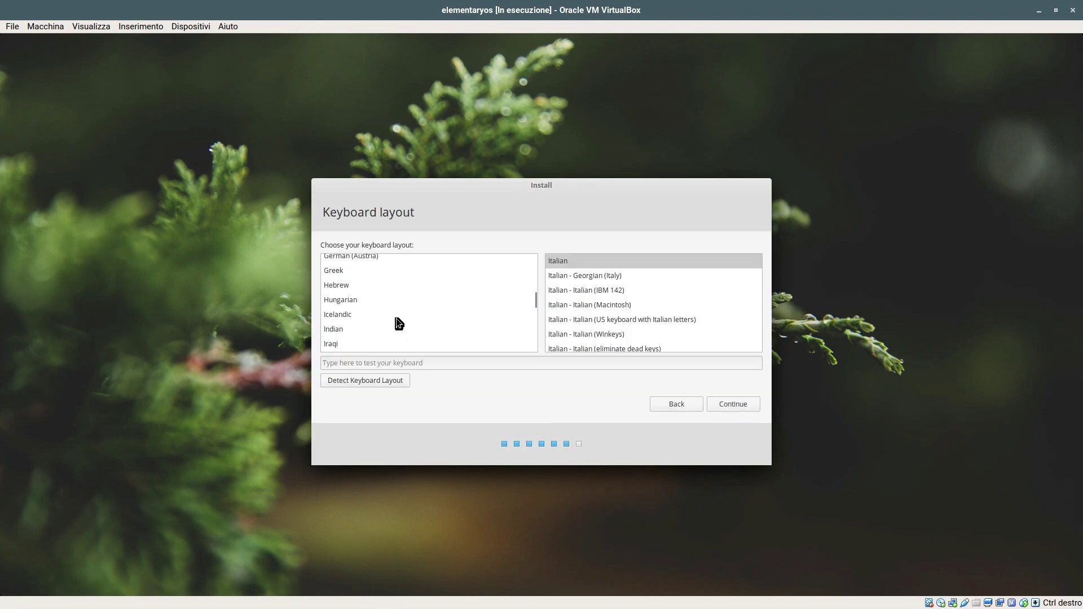
{"action": "scroll", "coordinate": [361, 287], "scroll_direction": "up", "scroll_amount": 1}
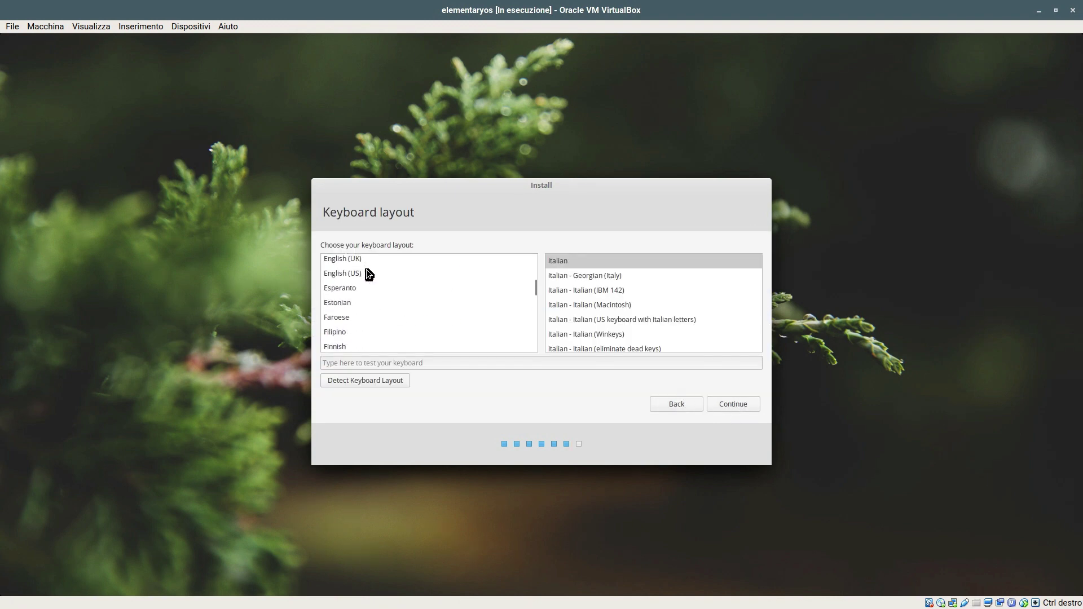
{"action": "left_click", "coordinate": [367, 270]}
{"action": "left_click", "coordinate": [337, 273]}
{"action": "left_click", "coordinate": [368, 332]}
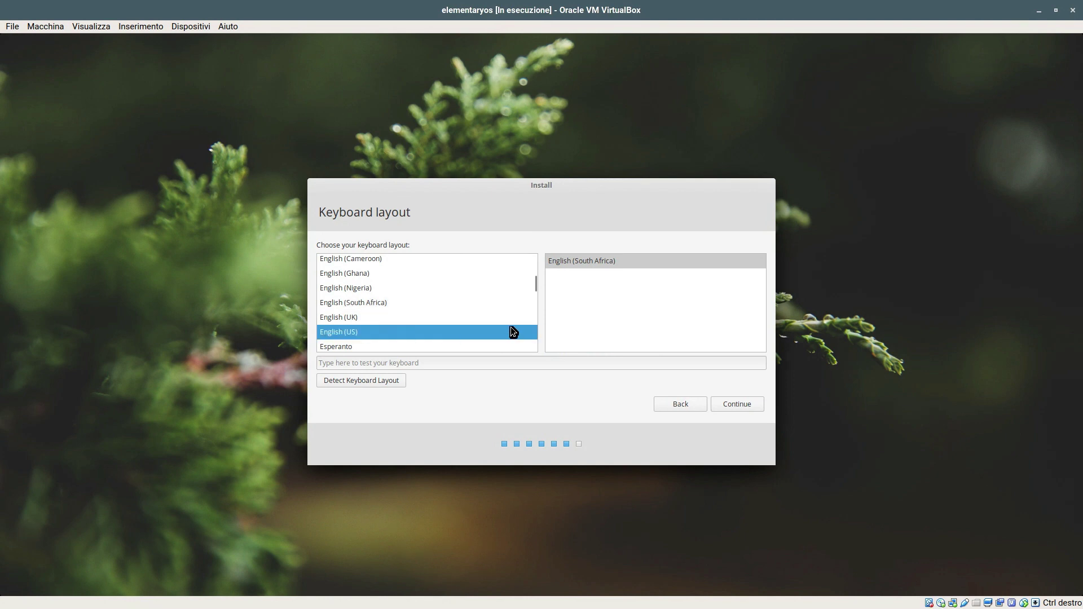
{"action": "left_click", "coordinate": [606, 262]}
{"action": "left_click", "coordinate": [742, 404]}
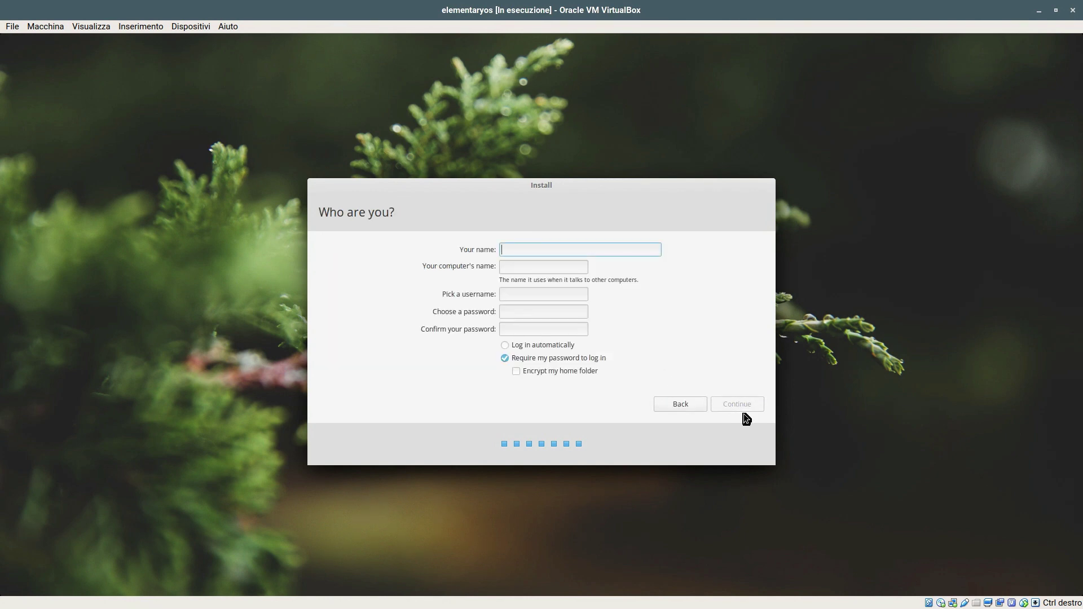
- Create the user account with the user's name and a confirmed account password, and log in to it
{"action": "type", "text": "Gabmus"}
{"action": "left_click", "coordinate": [510, 311]}
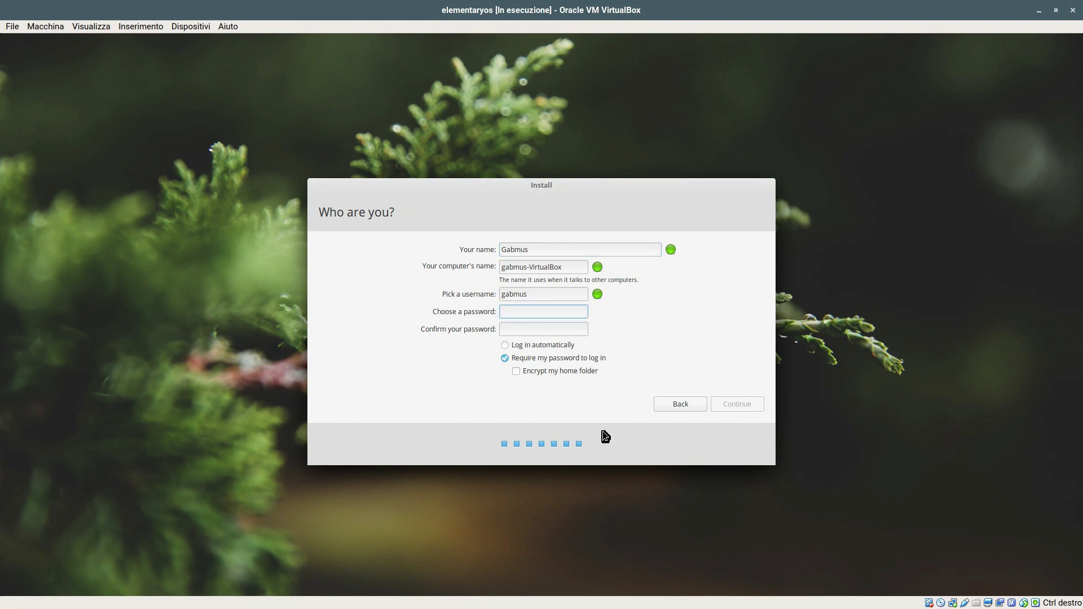
{"action": "type", "text": "●●●●●●●"}
{"action": "key", "text": "Tab"}
{"action": "type", "text": "●●●●●●●"}
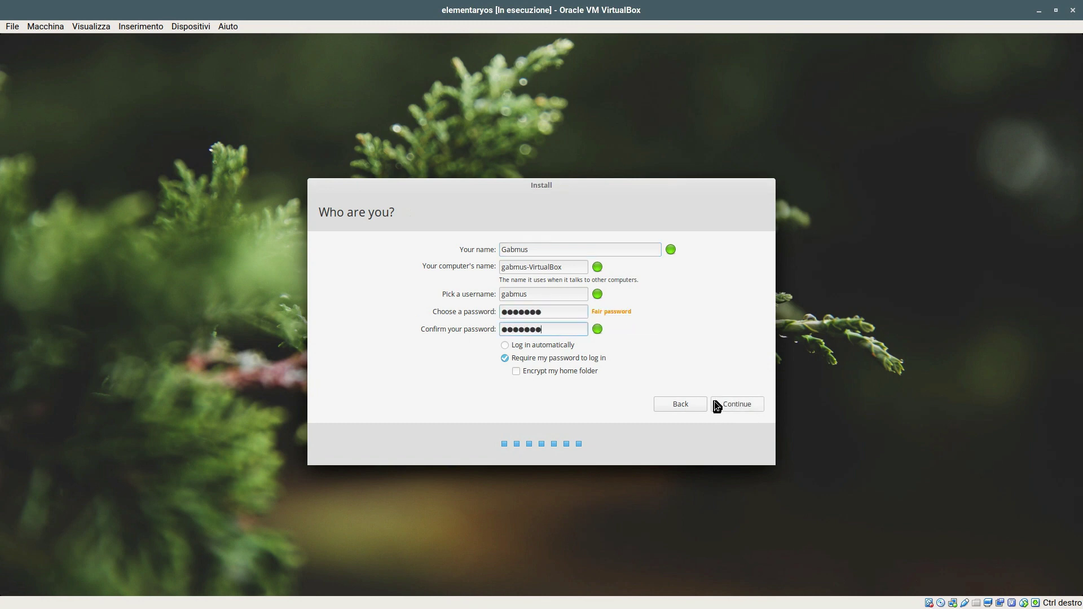
{"action": "left_click", "coordinate": [728, 405]}
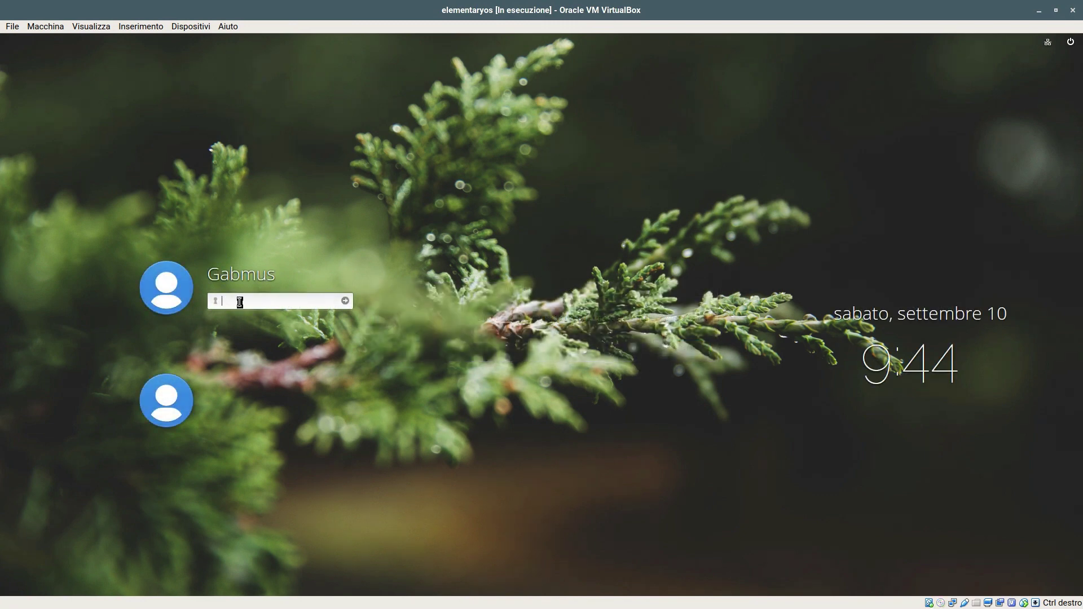
{"action": "key", "text": "Return"}
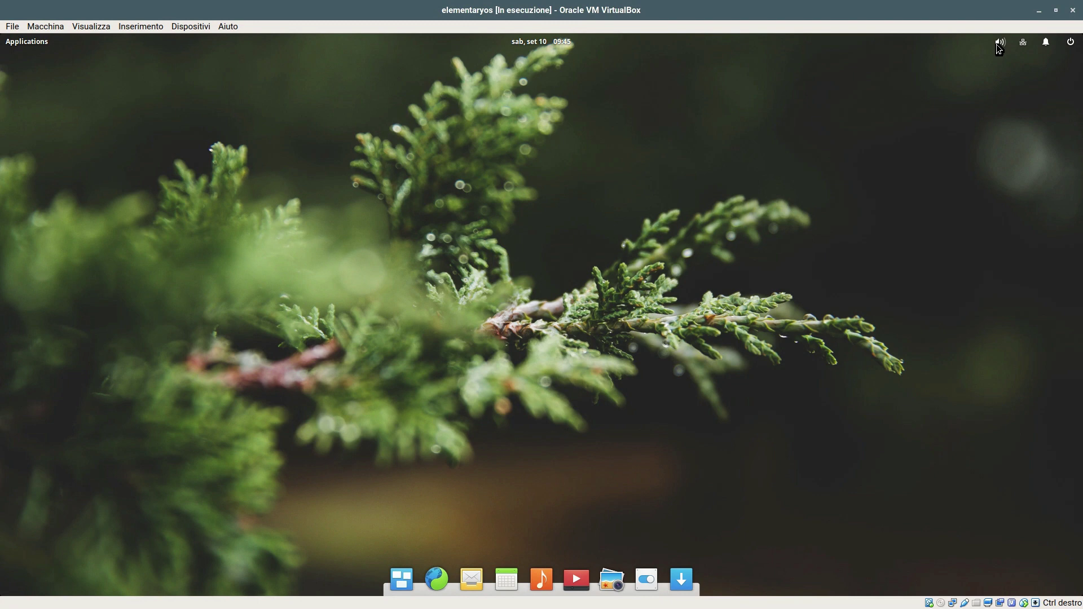
- Look through the sound, network and notification indicators of the desktop
{"action": "left_click", "coordinate": [998, 45]}
{"action": "left_click", "coordinate": [1022, 43]}
{"action": "left_click", "coordinate": [1002, 68]}
{"action": "left_click", "coordinate": [1046, 43]}
{"action": "left_click", "coordinate": [975, 119]}
- Open AppCenter and install the Operating System Updates, authenticating with the account password
{"action": "left_click", "coordinate": [678, 576]}
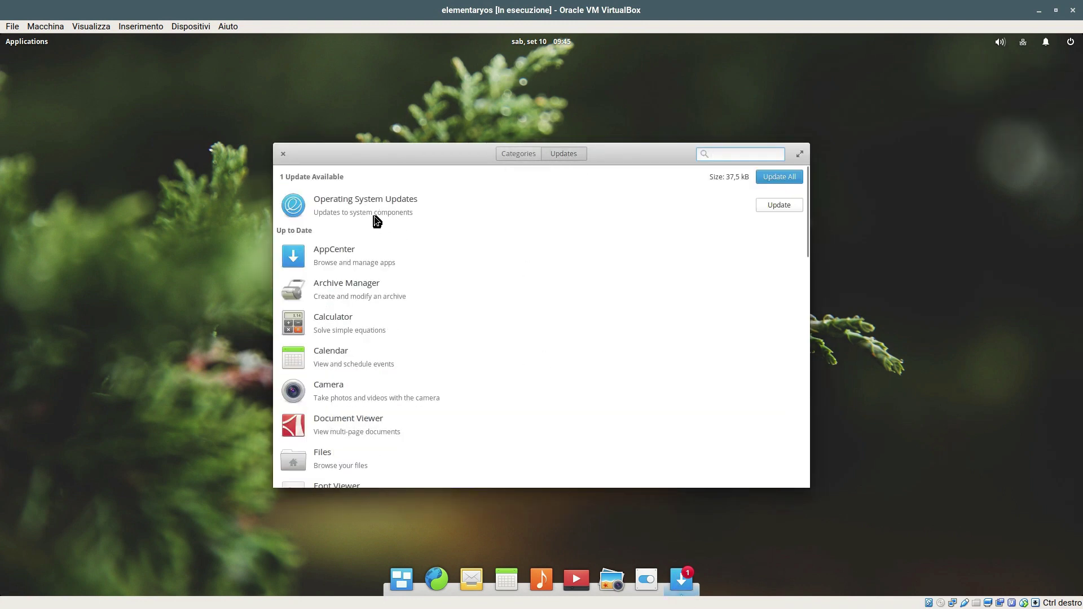
{"action": "left_click", "coordinate": [779, 204]}
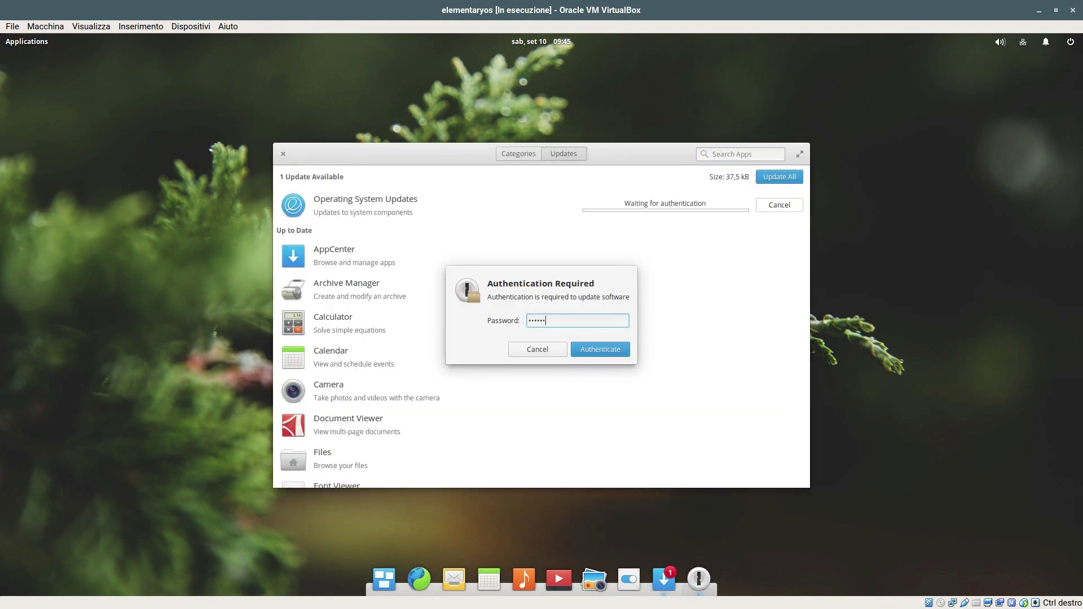
{"action": "left_click", "coordinate": [614, 351]}
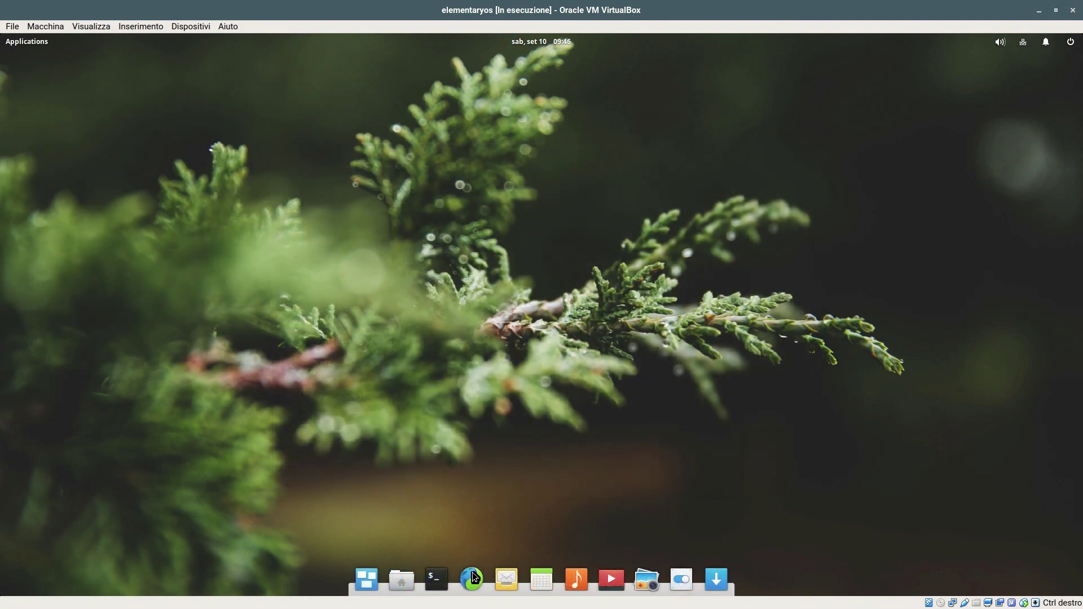
- Open the Epiphany web browser, maximize its window and load google.it
{"action": "left_click", "coordinate": [472, 573]}
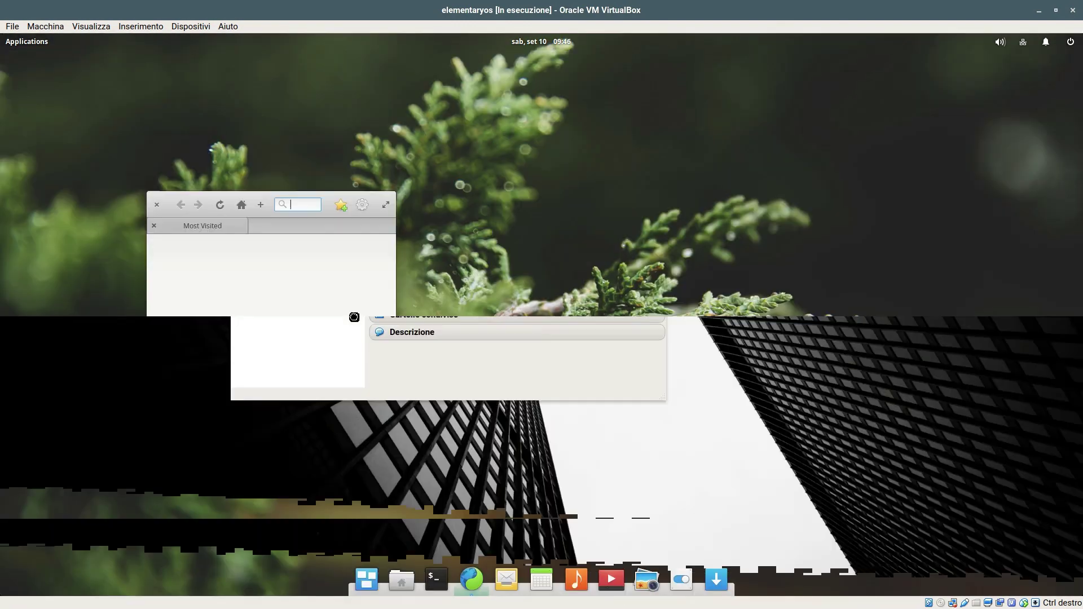
{"action": "left_click_drag", "start_coordinate": [354, 317], "coordinate": [261, 48]}
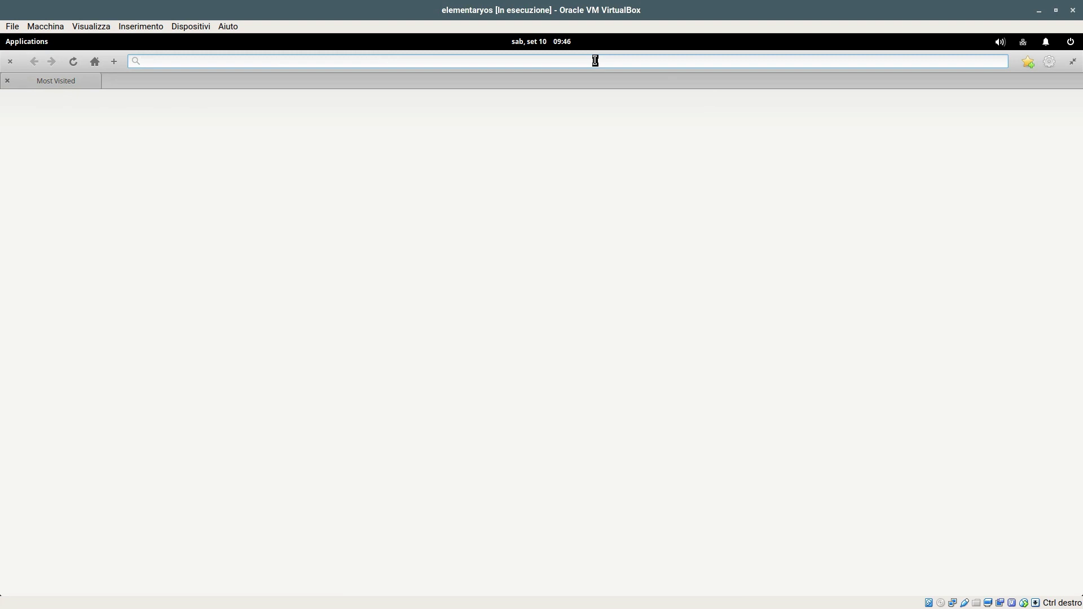
{"action": "type", "text": "google.it"}
{"action": "key", "text": "Return"}
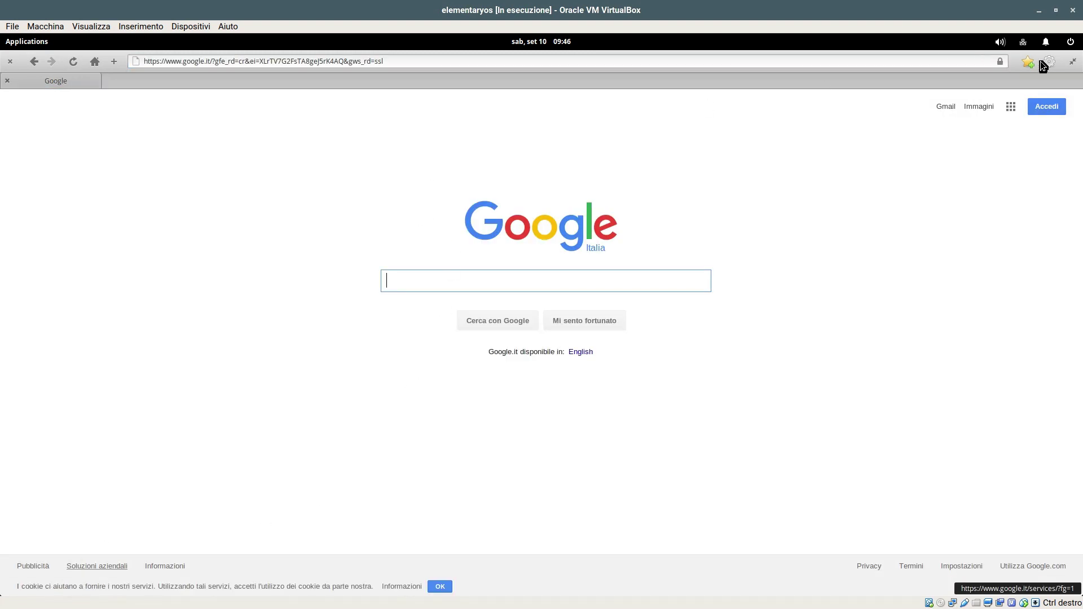
- Open the browser's preferences and enlarge the preferences window to examine the General settings
{"action": "left_click", "coordinate": [1048, 62]}
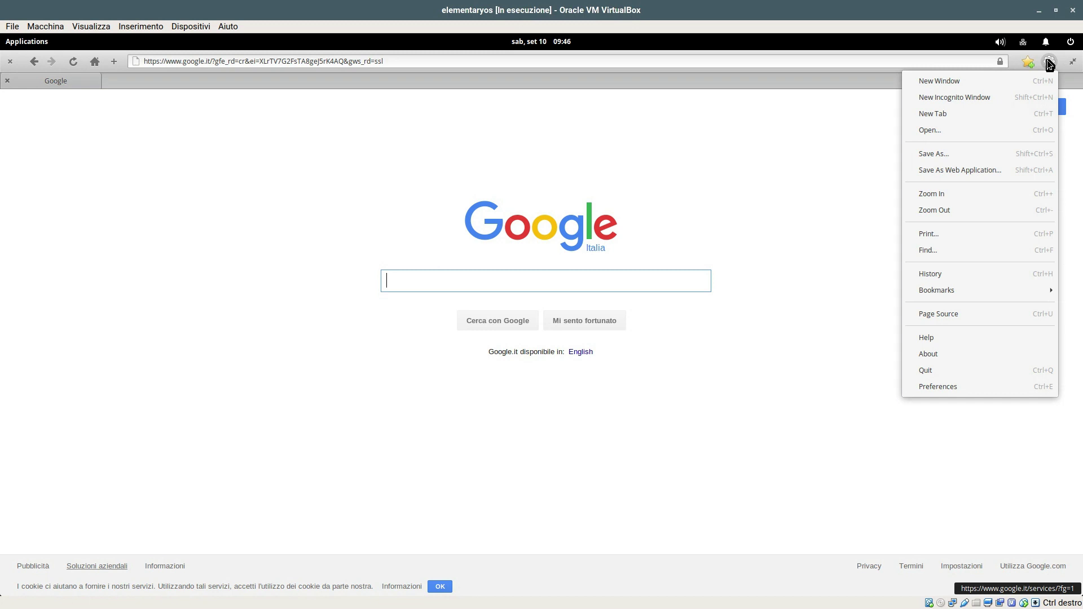
{"action": "left_click", "coordinate": [957, 386]}
{"action": "left_click_drag", "start_coordinate": [493, 201], "coordinate": [361, 145]}
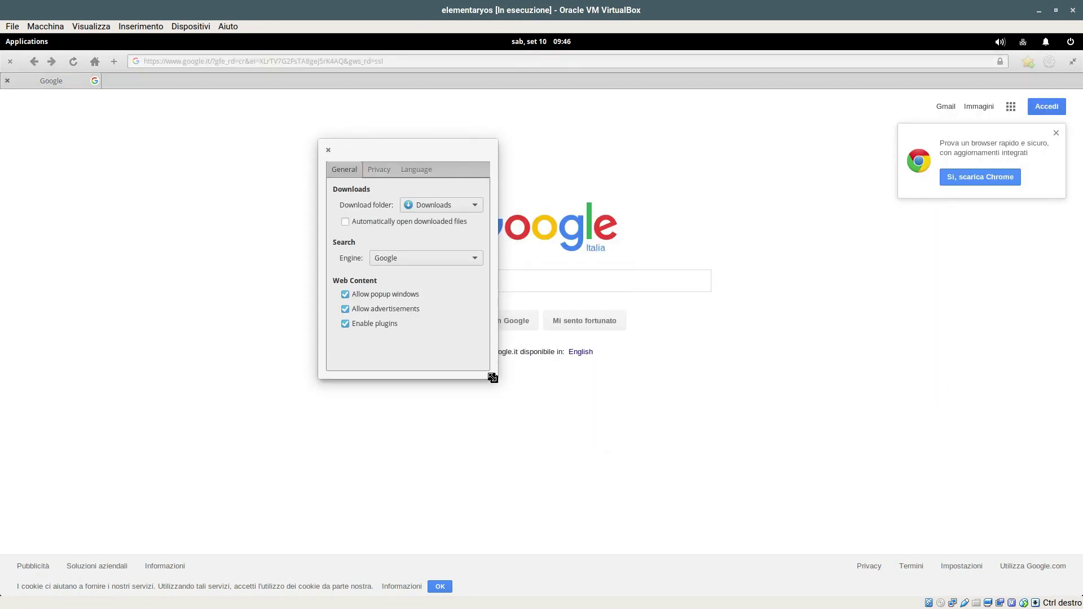
{"action": "left_click_drag", "start_coordinate": [498, 379], "coordinate": [671, 472]}
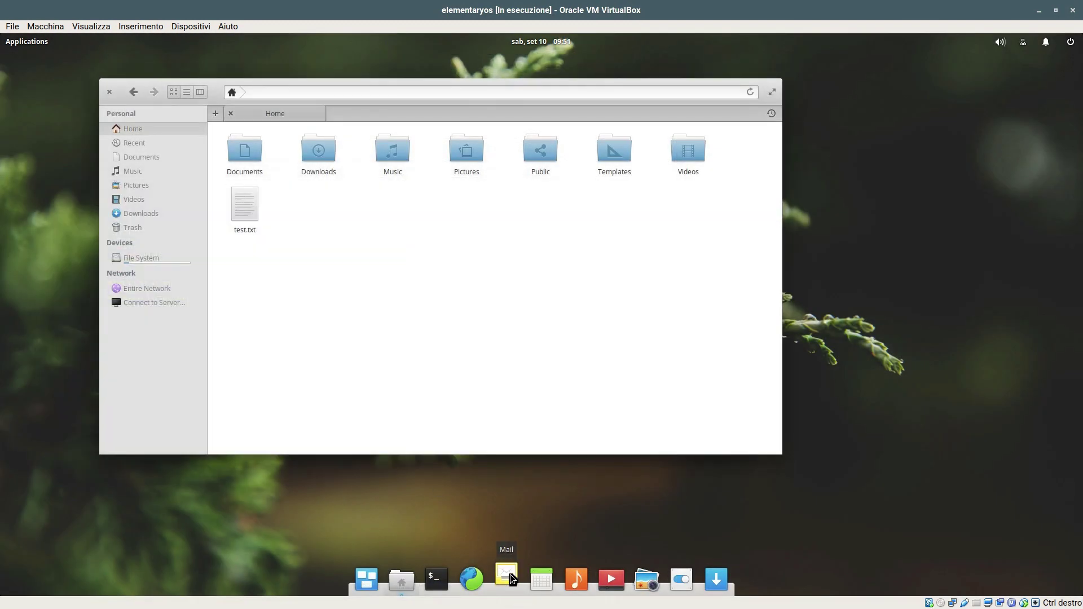
- Open Mail to view its account setup form, and cancel the setup
{"action": "left_click", "coordinate": [510, 575]}
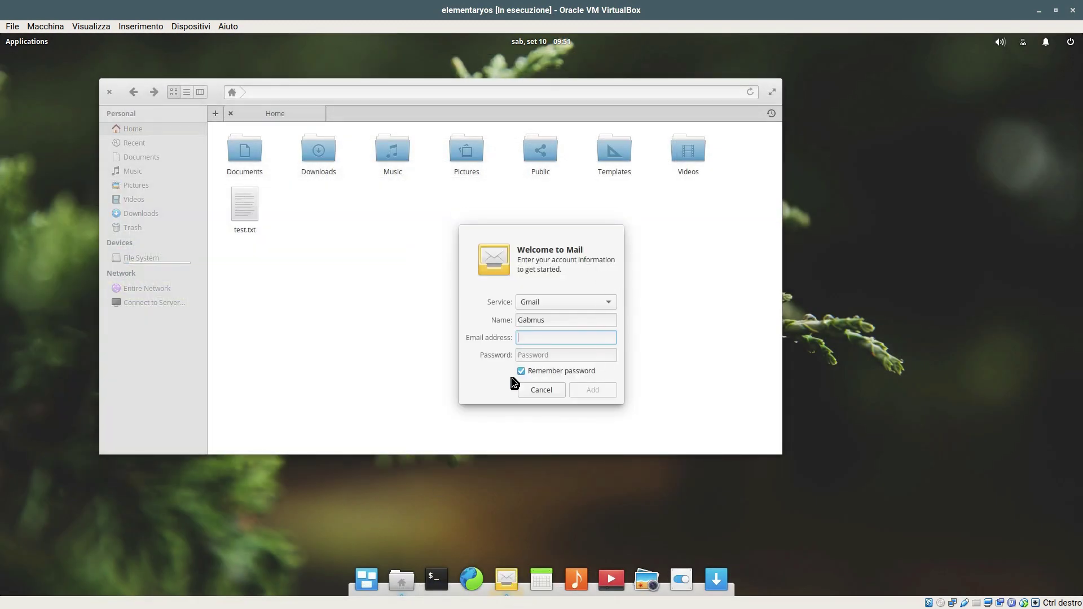
{"action": "left_click", "coordinate": [534, 393]}
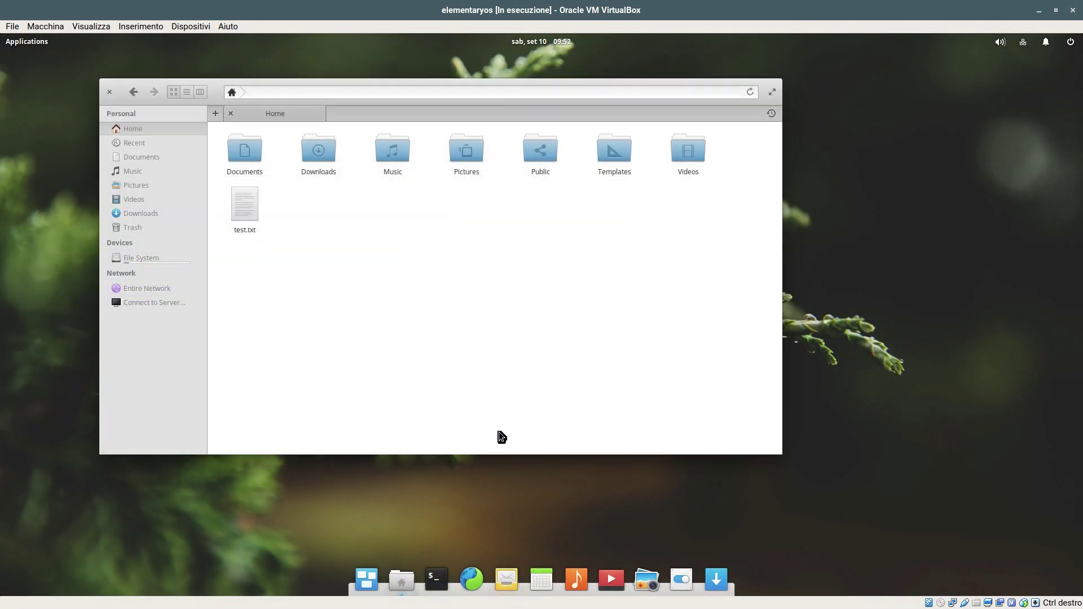
- Examine Music's equalizer and enlarged window, close Music and open System Settings
{"action": "left_click", "coordinate": [585, 584]}
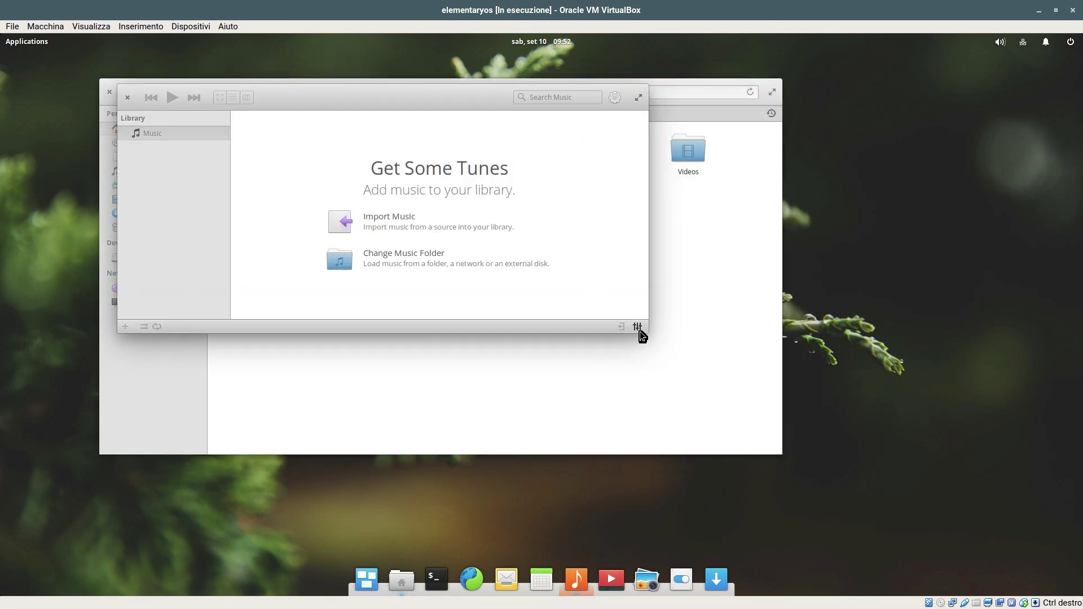
{"action": "left_click", "coordinate": [637, 326]}
{"action": "left_click", "coordinate": [641, 328]}
{"action": "left_click_drag", "start_coordinate": [647, 334], "coordinate": [695, 451]}
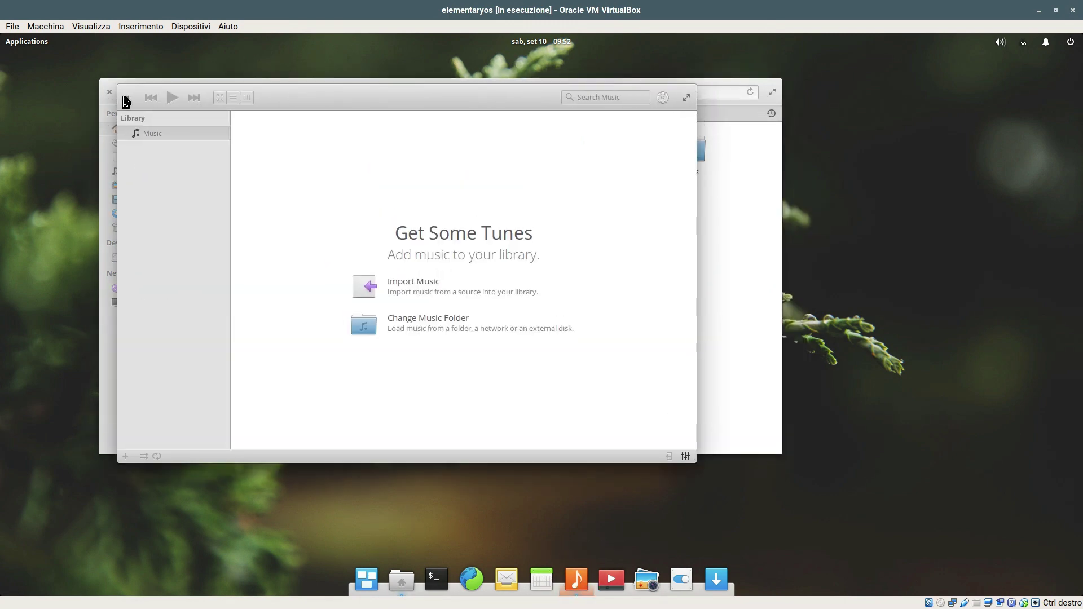
{"action": "left_click", "coordinate": [125, 99]}
{"action": "left_click", "coordinate": [684, 589]}
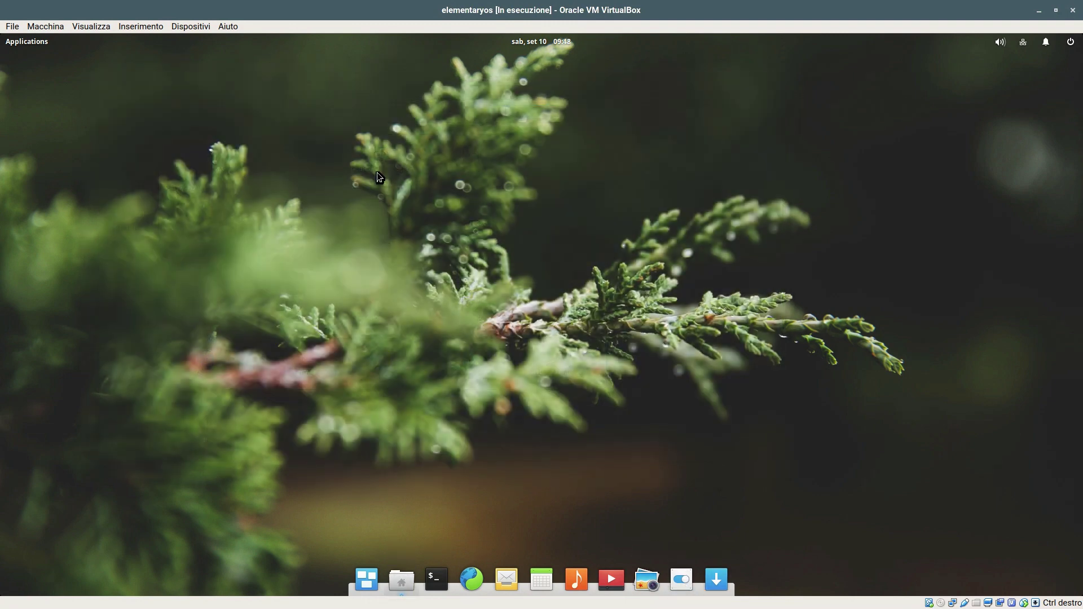
- Reposition and widen the Files window, and browse the Music, Public, Videos and Documents folders in column view
{"action": "left_click_drag", "start_coordinate": [418, 190], "coordinate": [214, 103]}
{"action": "left_click_drag", "start_coordinate": [574, 370], "coordinate": [664, 350]}
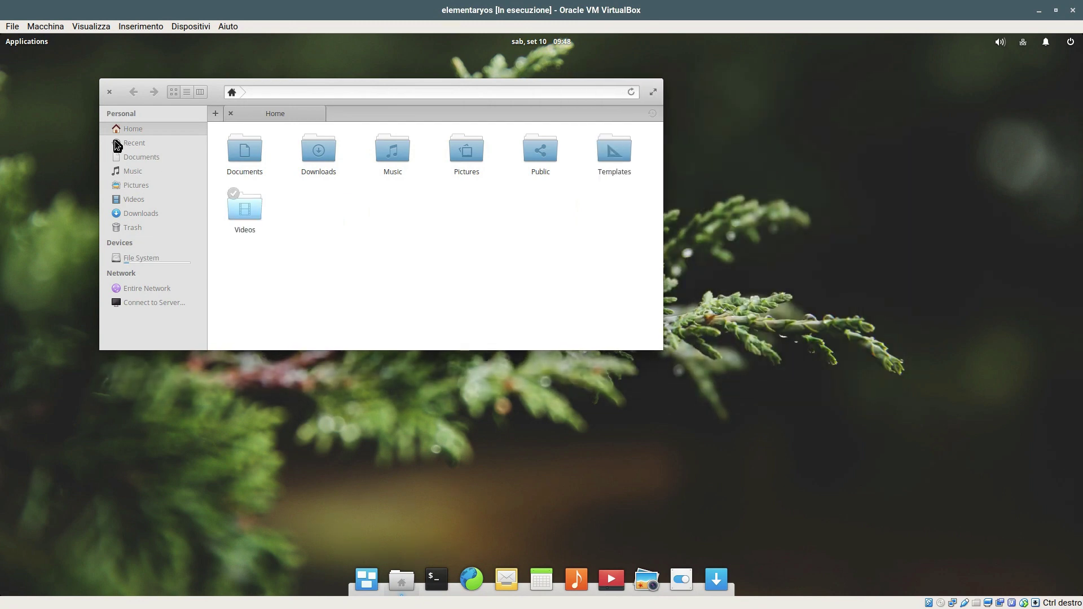
{"action": "left_click", "coordinate": [187, 92]}
{"action": "left_click", "coordinate": [200, 91]}
{"action": "left_click", "coordinate": [266, 173]}
{"action": "left_click", "coordinate": [271, 215]}
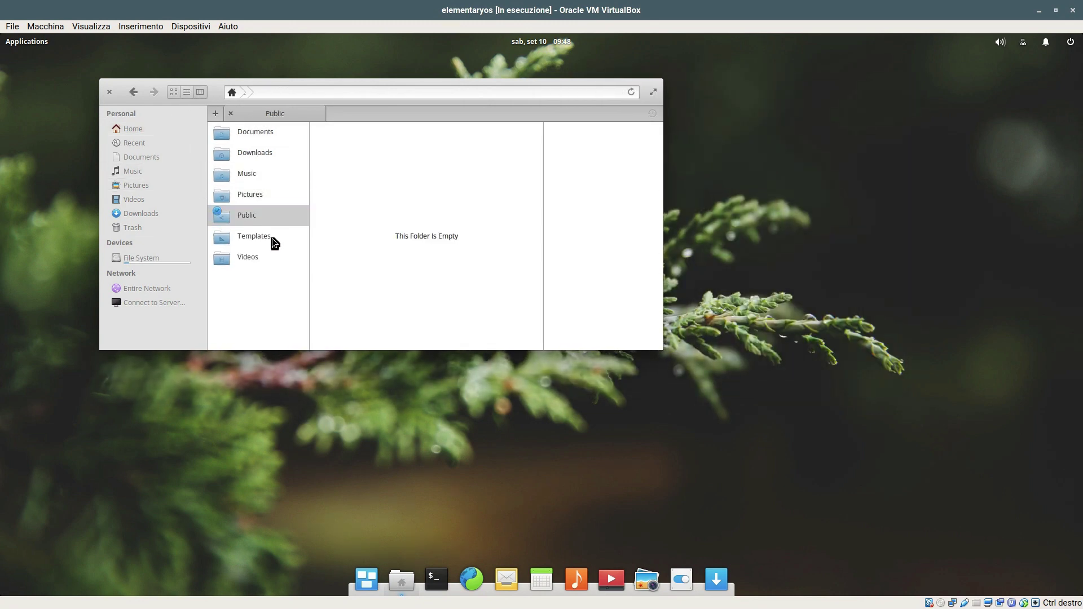
{"action": "left_click", "coordinate": [271, 259]}
{"action": "left_click", "coordinate": [270, 132]}
- Switch Files to icon view and navigate between Documents, Recent and Home, ending in Home
{"action": "left_click", "coordinate": [174, 92]}
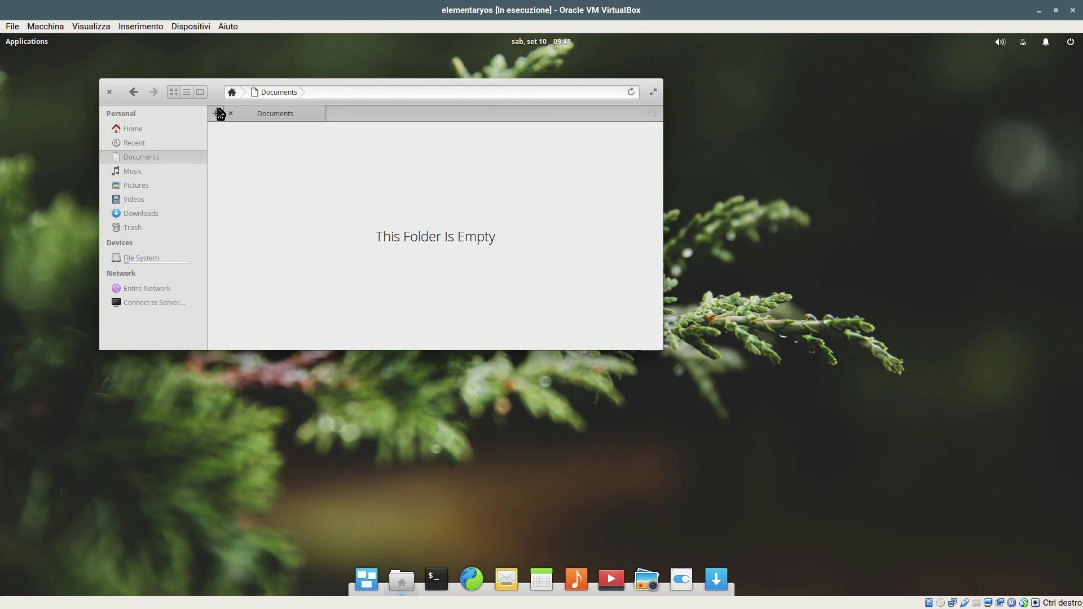
{"action": "left_click", "coordinate": [232, 94]}
{"action": "left_click", "coordinate": [240, 155]}
{"action": "left_click", "coordinate": [232, 94]}
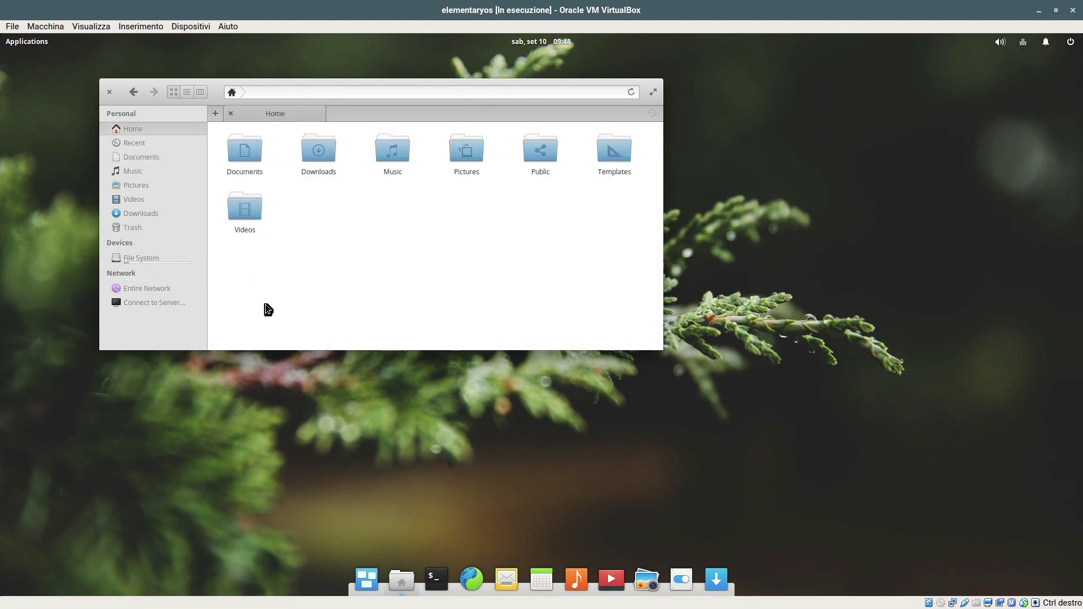
{"action": "left_click", "coordinate": [167, 144]}
{"action": "left_click", "coordinate": [169, 131]}
- Examine the home folder's sorting options and its general and permission properties, and close the properties
{"action": "right_click", "coordinate": [401, 244]}
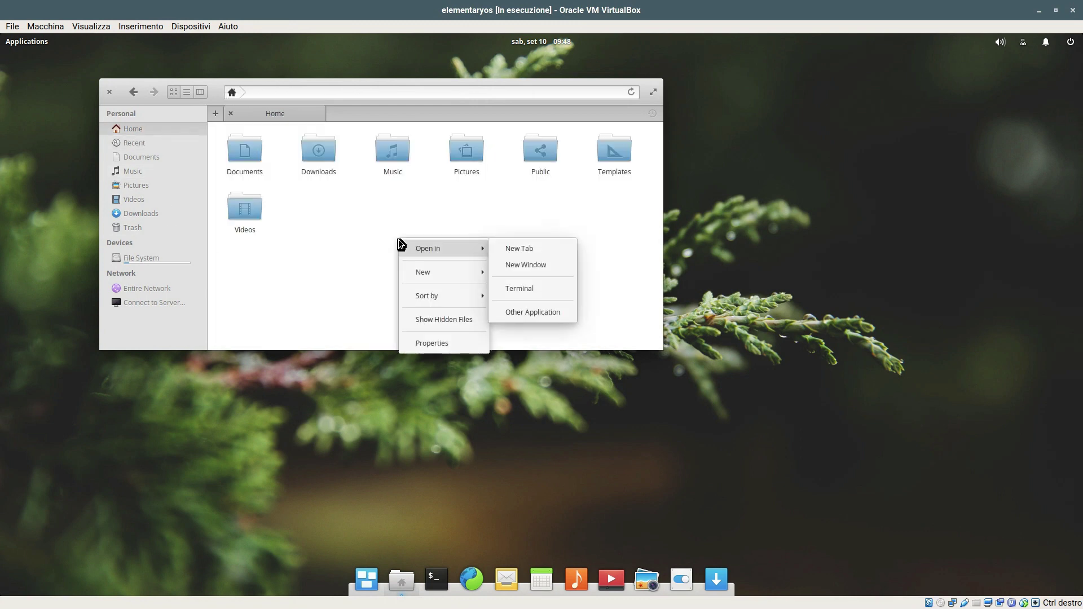
{"action": "mouse_move", "coordinate": [410, 294]}
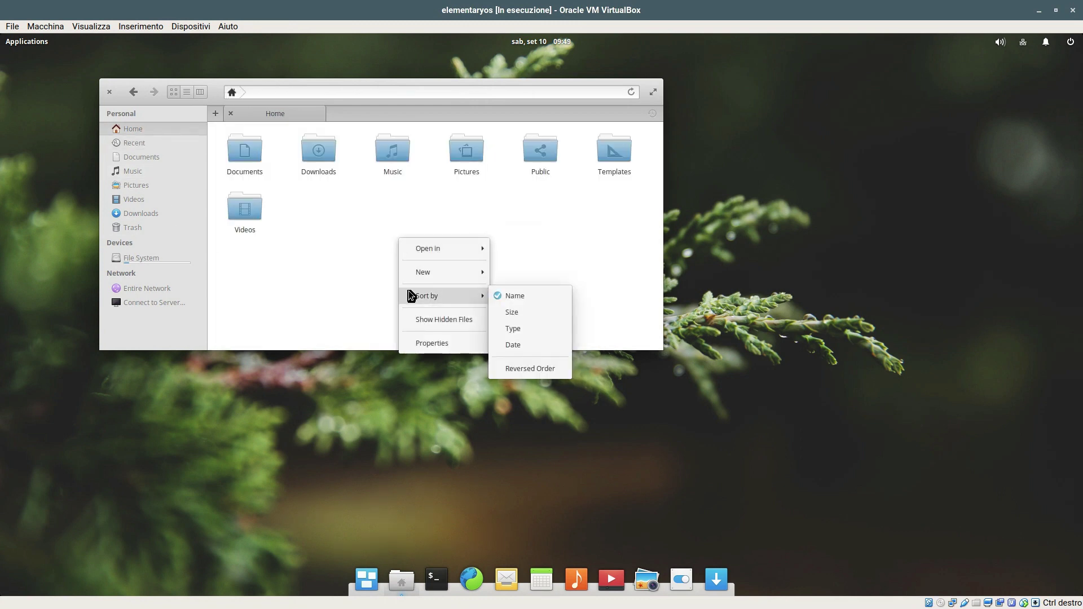
{"action": "left_click", "coordinate": [431, 344]}
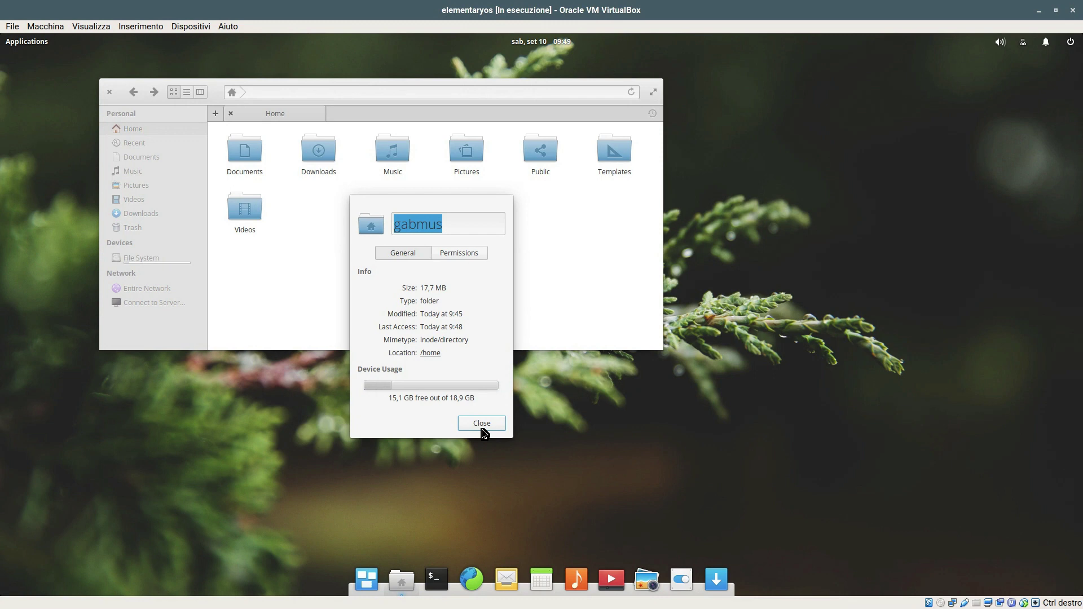
{"action": "left_click", "coordinate": [463, 256]}
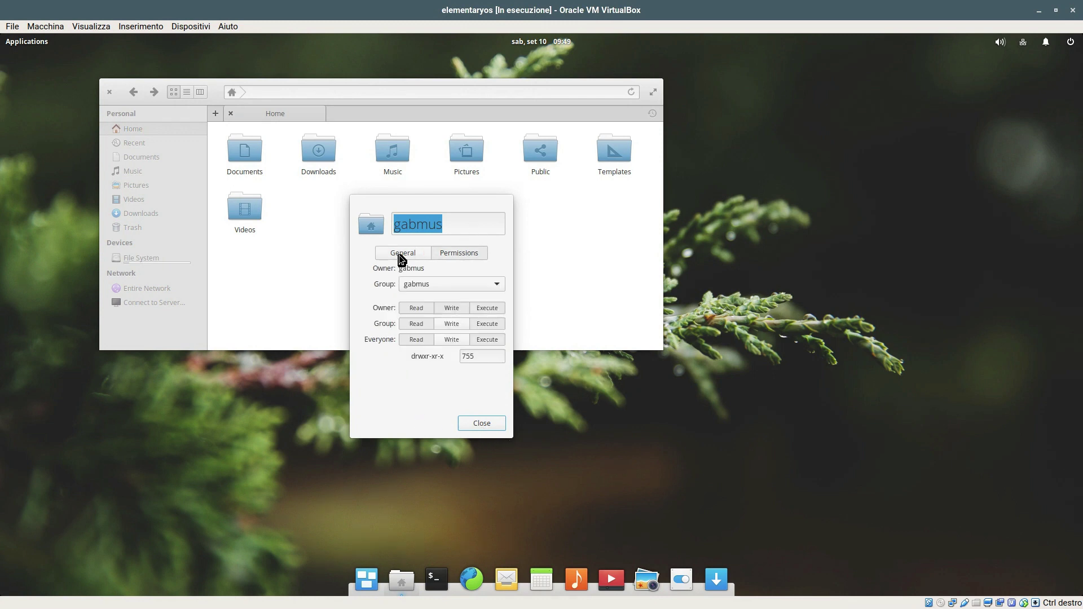
{"action": "left_click", "coordinate": [495, 424]}
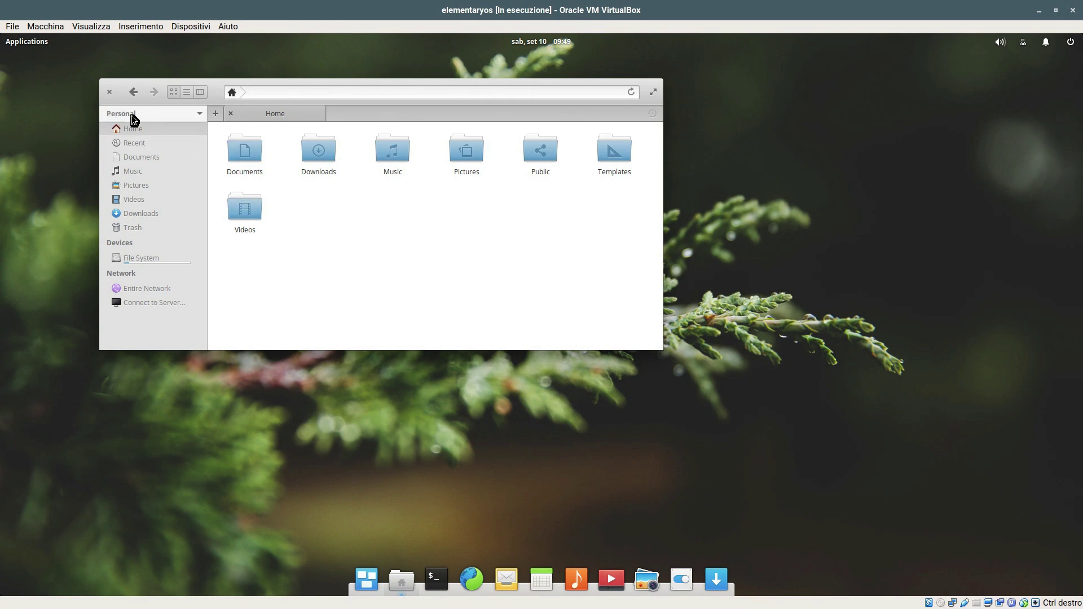
{"action": "right_click", "coordinate": [370, 113]}
{"action": "left_click", "coordinate": [348, 117]}
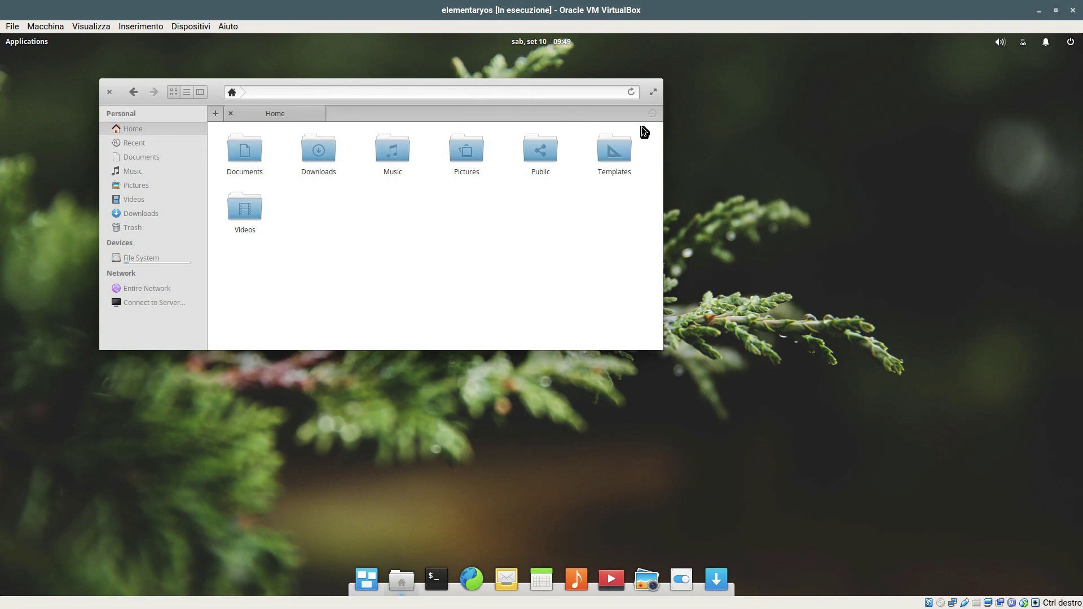
- Enlarge the Files window, browse Pictures and Public in additional tabs, and close the extra tabs
{"action": "left_click_drag", "start_coordinate": [663, 349], "coordinate": [782, 454]}
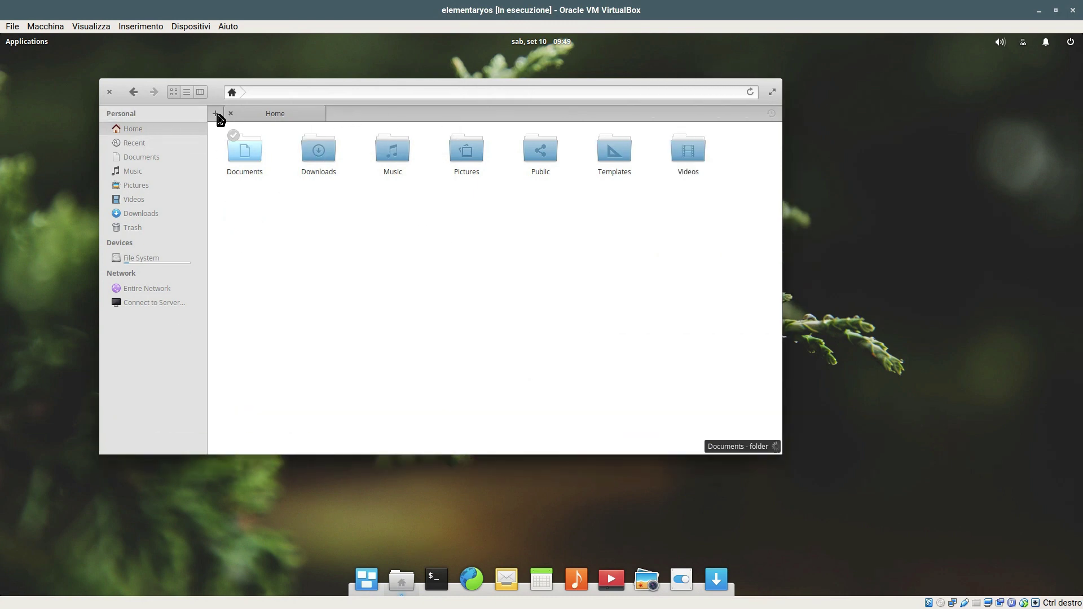
{"action": "left_click", "coordinate": [217, 116]}
{"action": "left_click", "coordinate": [213, 116]}
{"action": "left_click", "coordinate": [452, 154]}
{"action": "left_click", "coordinate": [389, 114]}
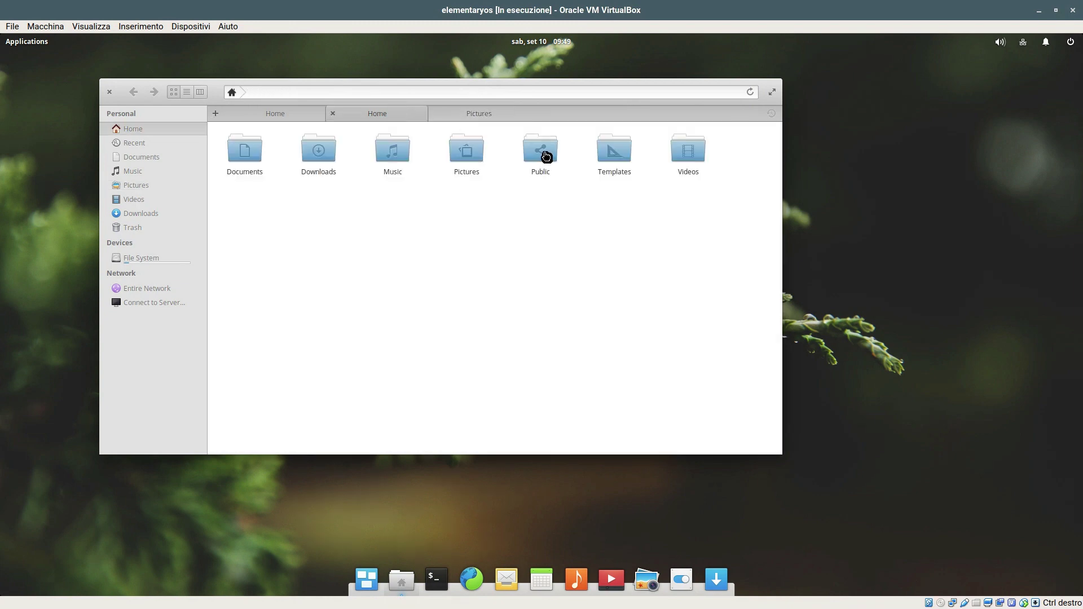
{"action": "left_click", "coordinate": [546, 157]}
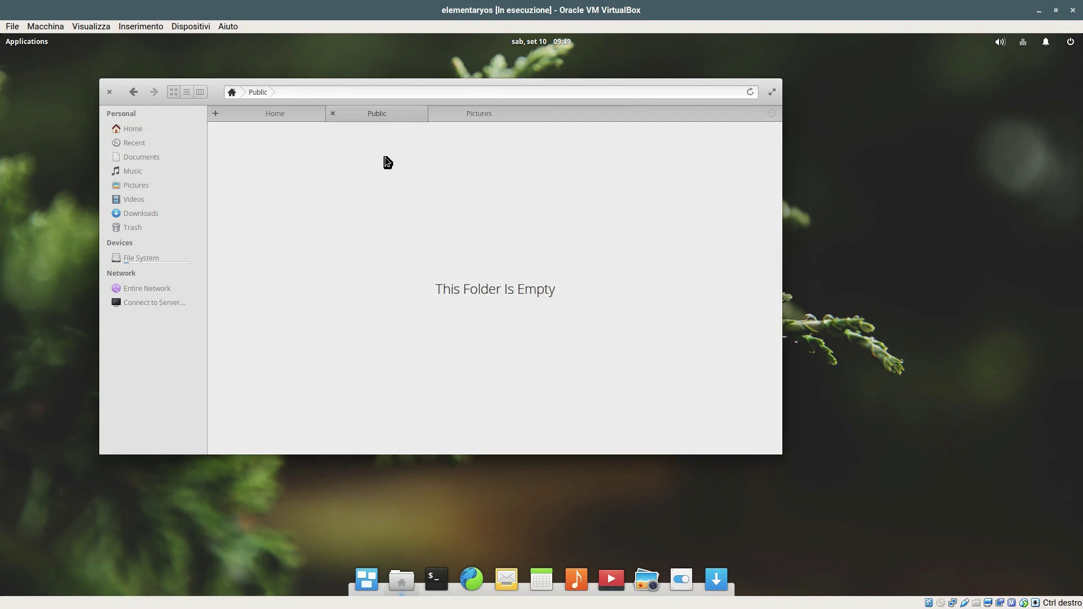
{"action": "left_click", "coordinate": [333, 114]}
{"action": "left_click", "coordinate": [334, 115]}
- Create an empty file named test.txt in the home folder, and open it in an enlarged text editor window
{"action": "right_click", "coordinate": [399, 269]}
{"action": "mouse_move", "coordinate": [476, 297]}
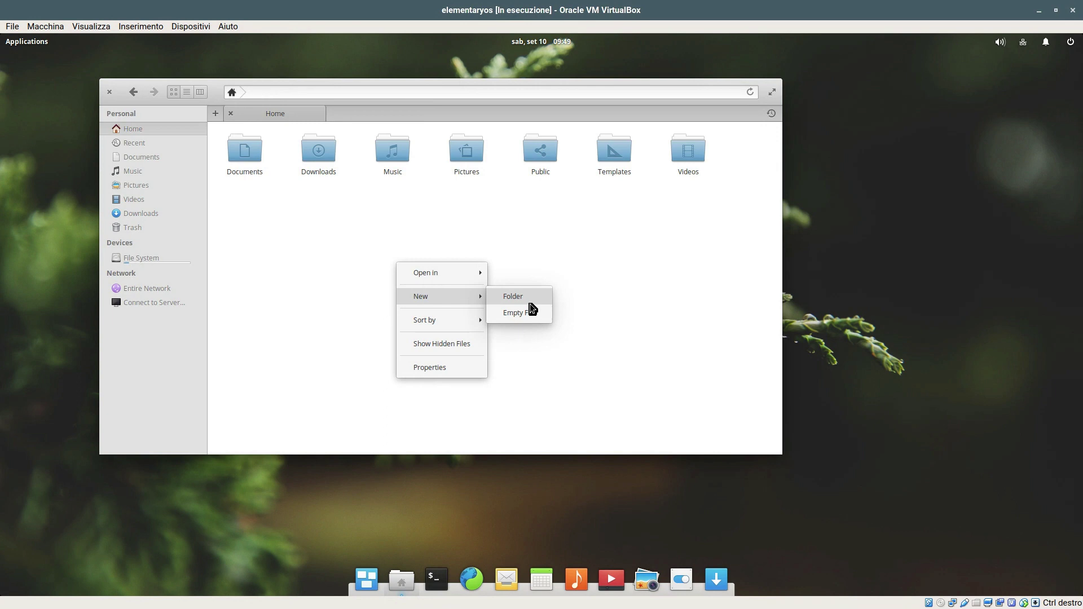
{"action": "left_click", "coordinate": [531, 309]}
{"action": "type", "text": "test.txt"}
{"action": "key", "text": "Return"}
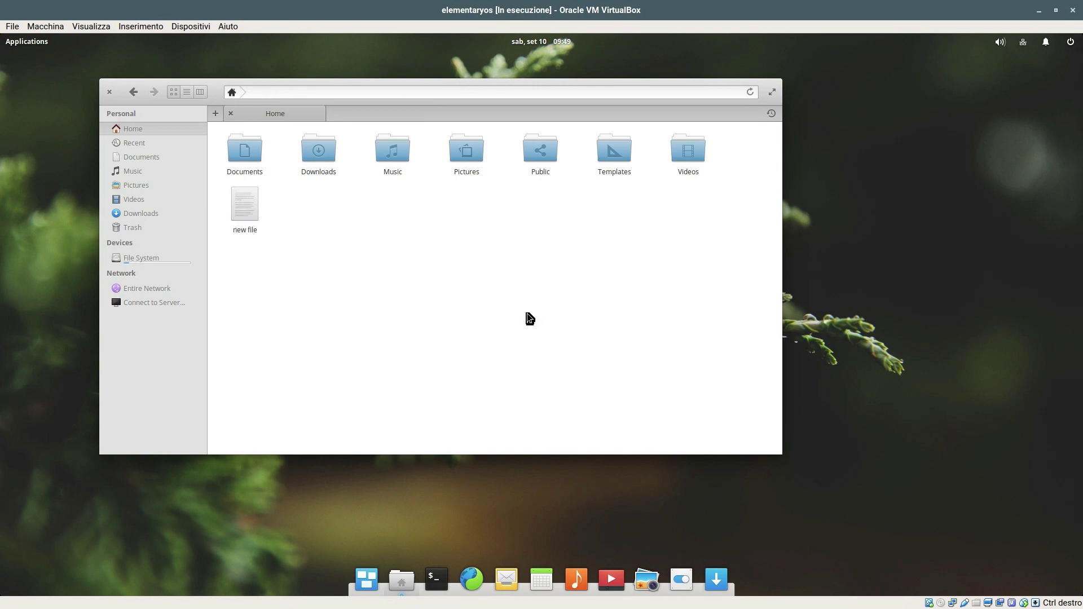
{"action": "left_click", "coordinate": [252, 211]}
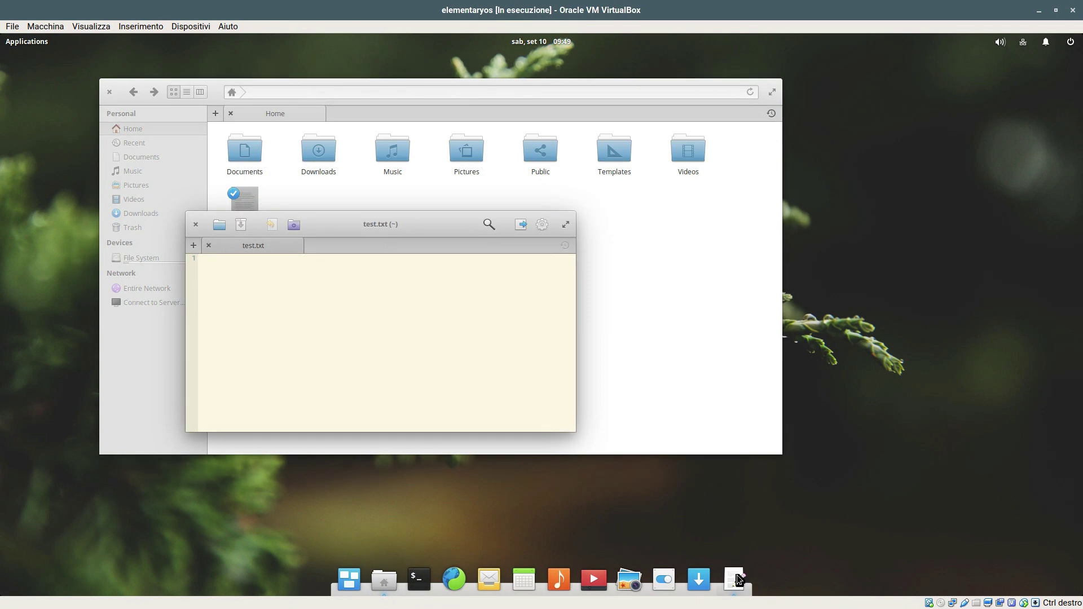
{"action": "left_click_drag", "start_coordinate": [574, 219], "coordinate": [589, 142]}
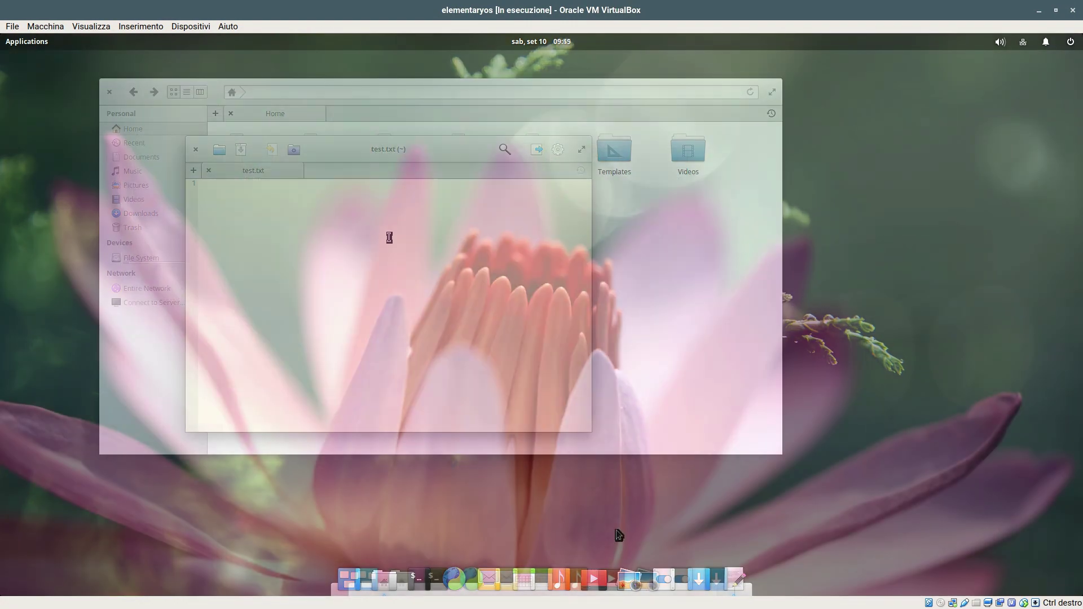
- Search AppCenter for "steam" and clear the search
{"action": "type", "text": "st"}
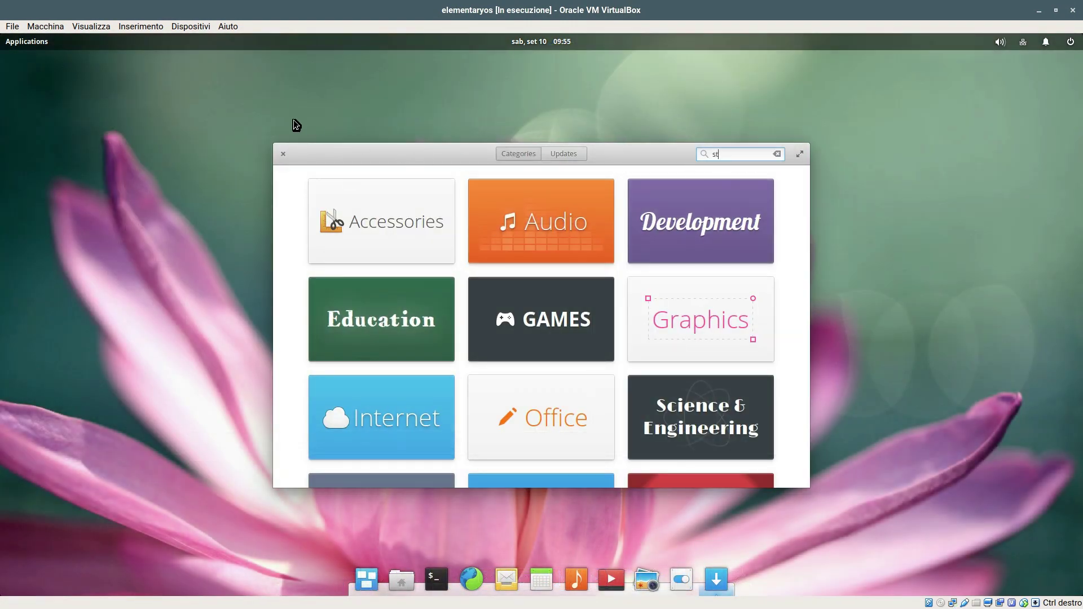
{"action": "type", "text": "eam"}
{"action": "left_click", "coordinate": [720, 131]}
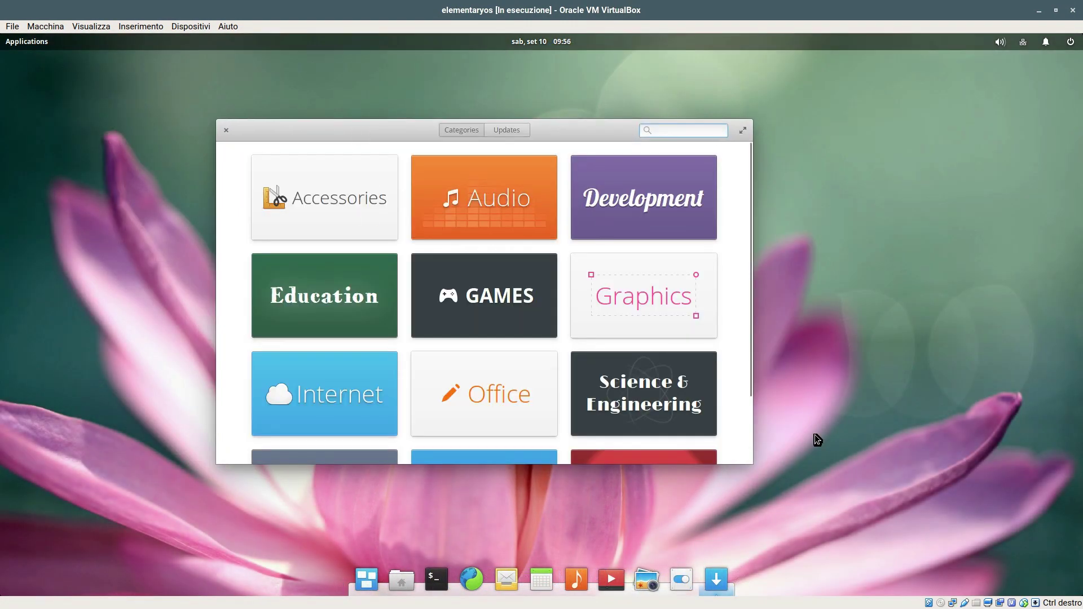
- Look through the applications in the Graphics and Games categories, and return to the category overview
{"action": "left_click", "coordinate": [702, 331]}
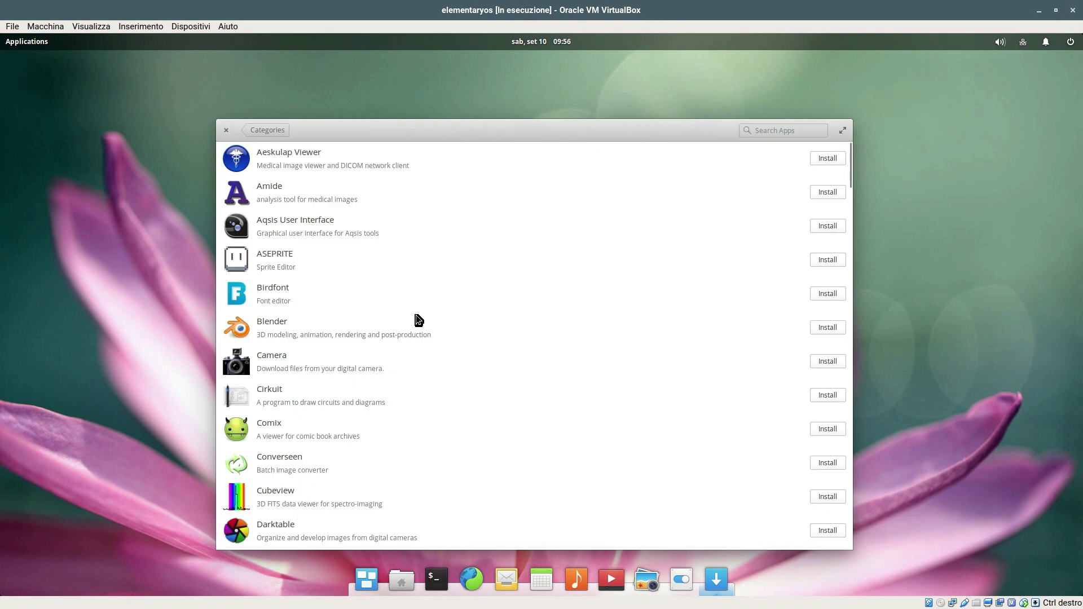
{"action": "scroll", "coordinate": [403, 340], "scroll_direction": "down", "scroll_amount": 10}
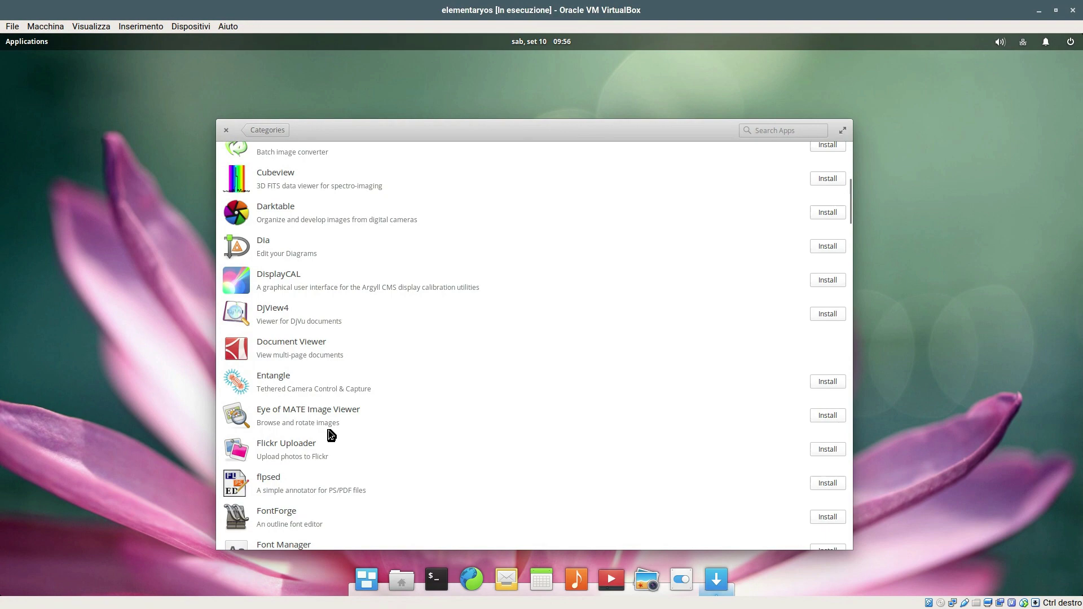
{"action": "scroll", "coordinate": [331, 434], "scroll_direction": "down", "scroll_amount": 3}
{"action": "left_click", "coordinate": [268, 131]}
{"action": "left_click", "coordinate": [531, 310]}
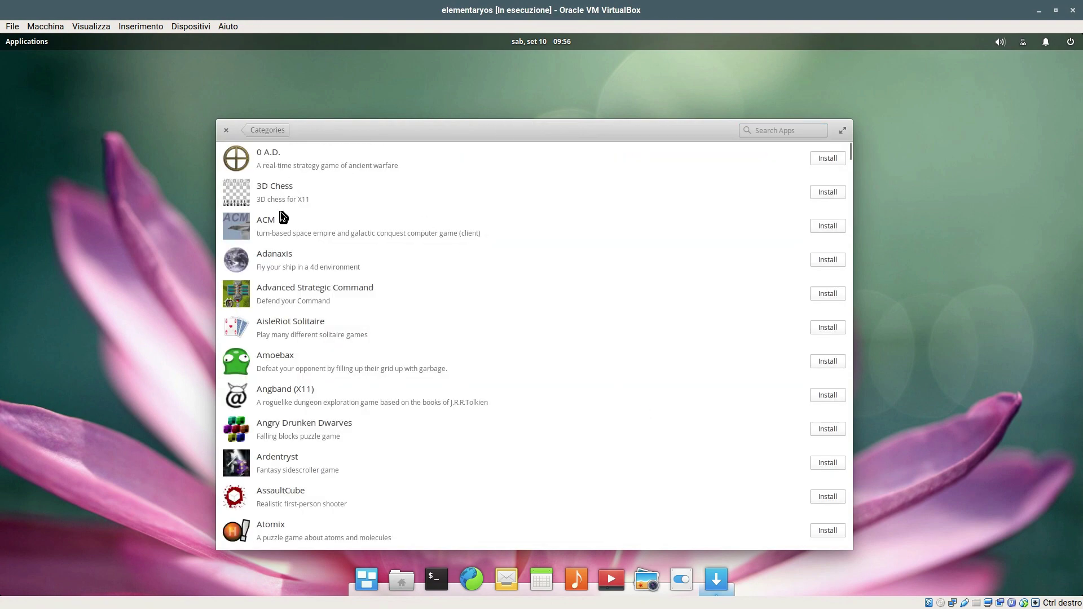
{"action": "scroll", "coordinate": [361, 287], "scroll_direction": "down", "scroll_amount": 5}
{"action": "left_click", "coordinate": [267, 131]}
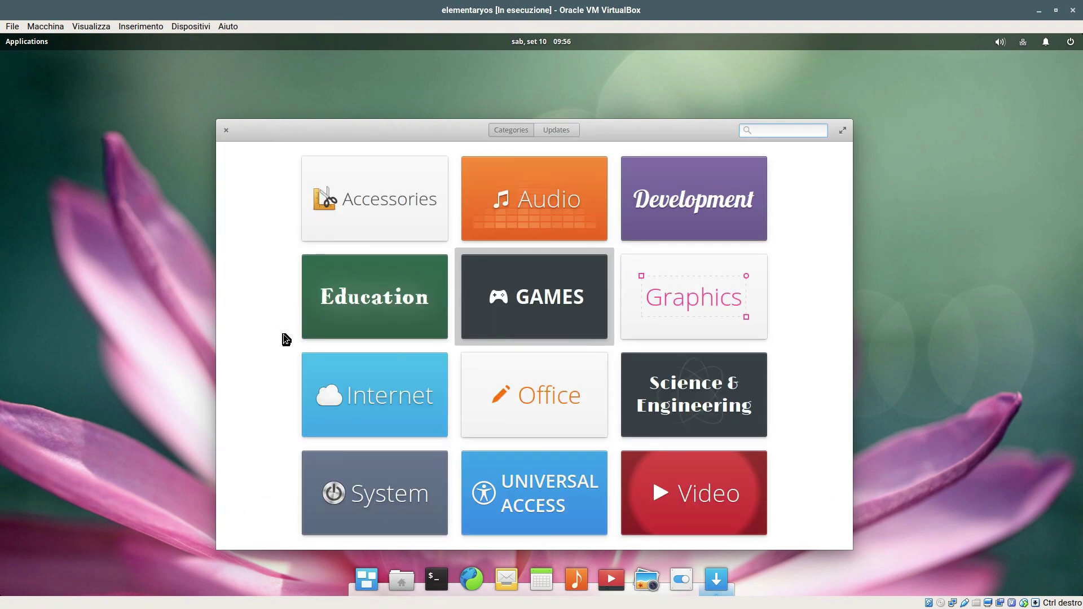
- Look through the Development and Internet categories, and return to the category overview
{"action": "left_click", "coordinate": [719, 185]}
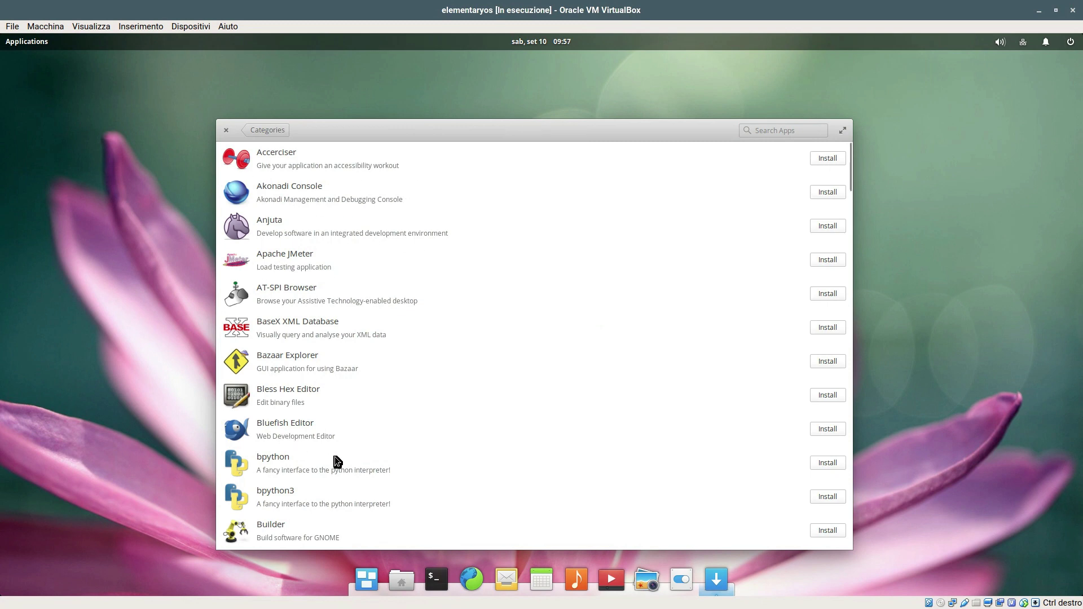
{"action": "scroll", "coordinate": [340, 467], "scroll_direction": "down", "scroll_amount": 5}
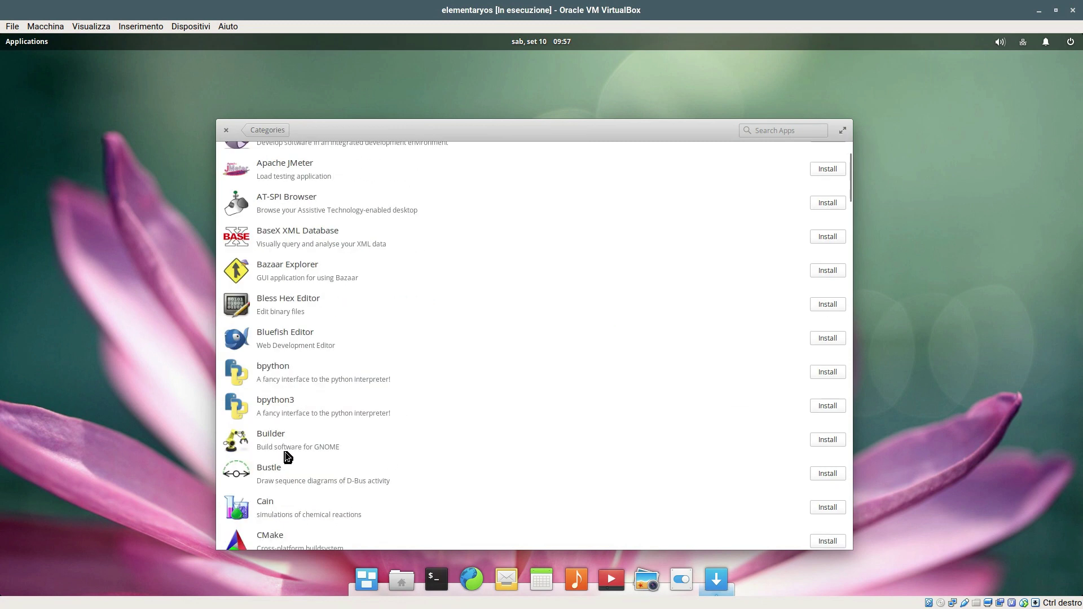
{"action": "left_click", "coordinate": [256, 135]}
{"action": "left_click", "coordinate": [372, 372]}
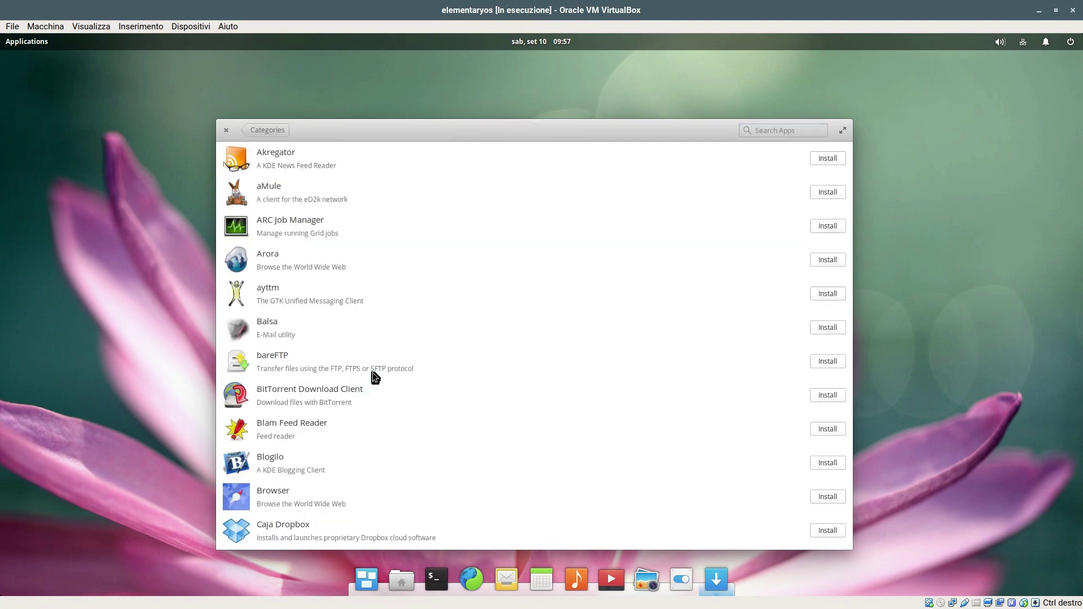
{"action": "left_click", "coordinate": [261, 131]}
- Look through the Video, System and Office categories, ending in the category overview
{"action": "left_click", "coordinate": [708, 506]}
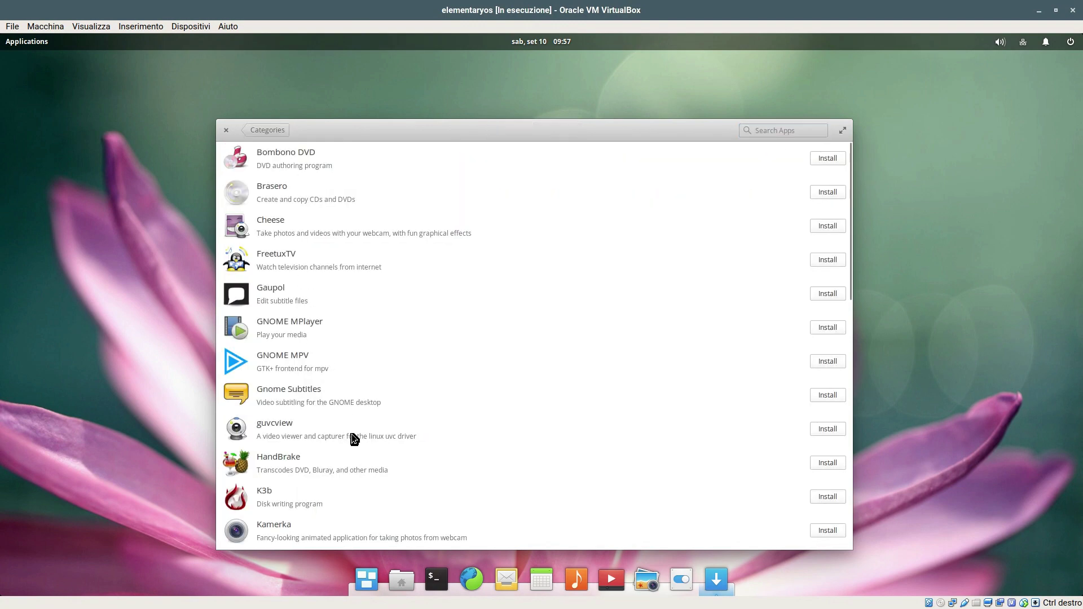
{"action": "left_click", "coordinate": [266, 134]}
{"action": "left_click", "coordinate": [415, 477]}
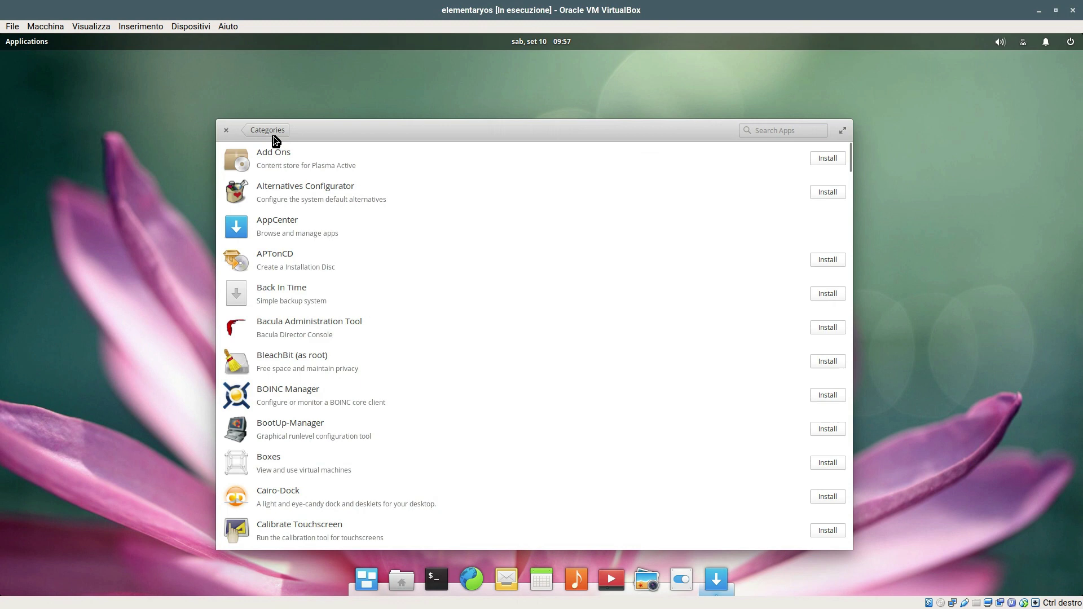
{"action": "left_click", "coordinate": [284, 135]}
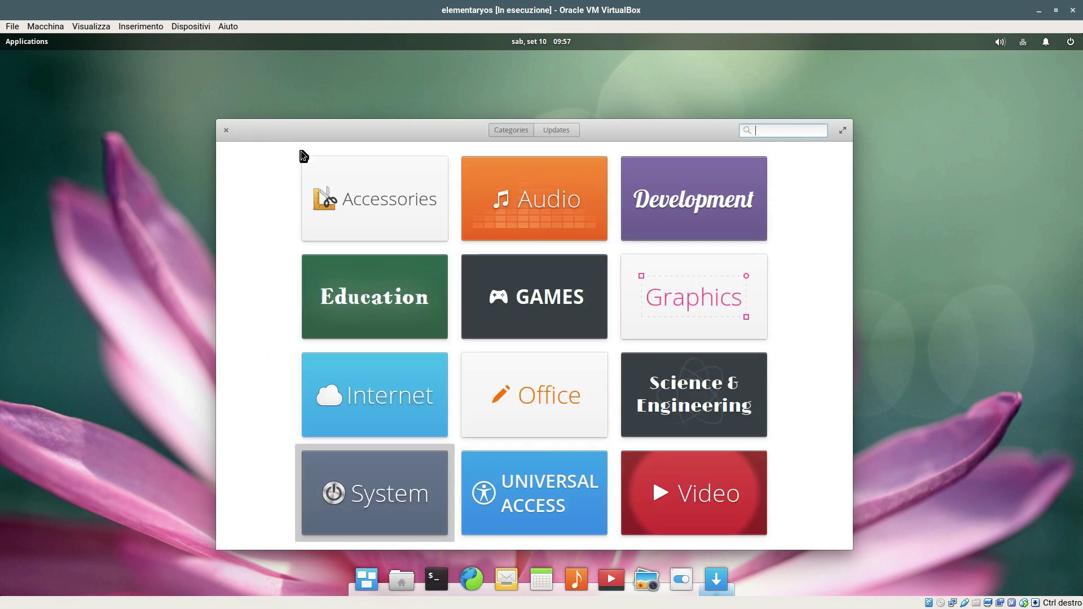
{"action": "left_click", "coordinate": [543, 402]}
{"action": "scroll", "coordinate": [361, 273], "scroll_direction": "down", "scroll_amount": 3}
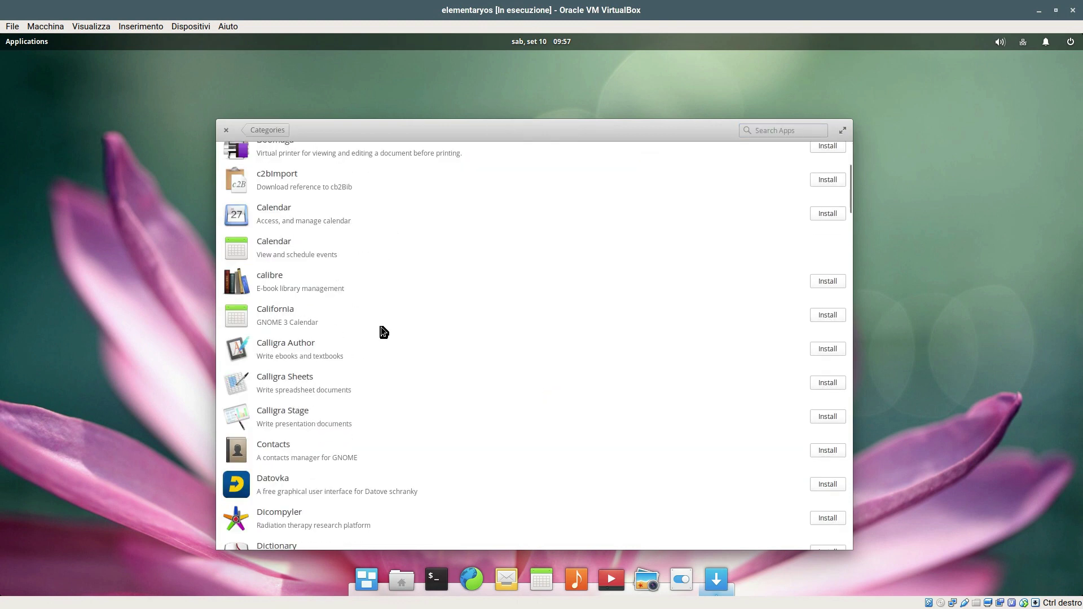
{"action": "scroll", "coordinate": [299, 305], "scroll_direction": "up", "scroll_amount": 1}
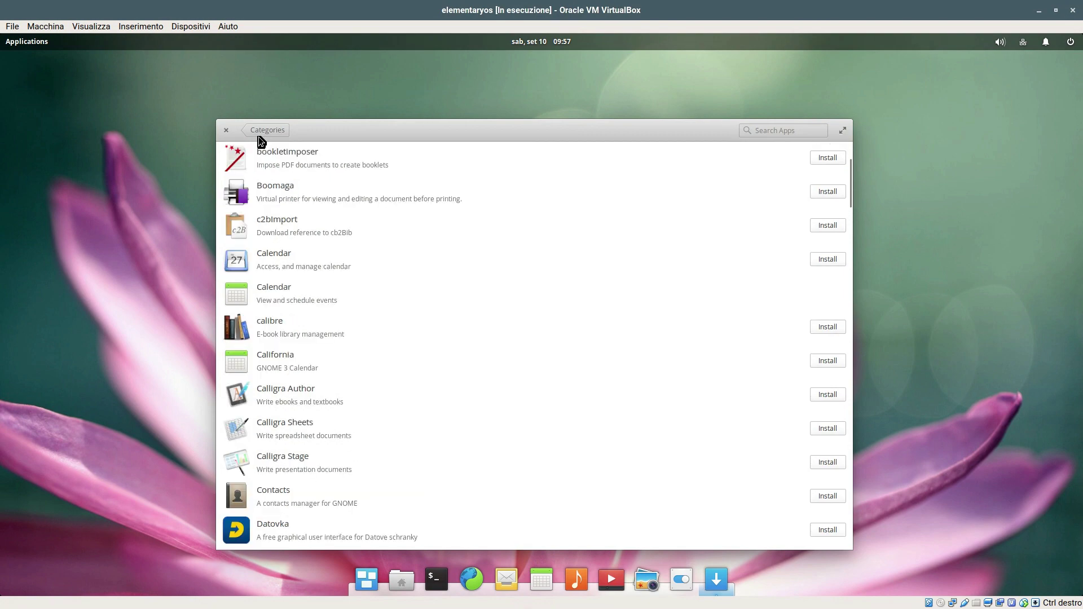
{"action": "left_click", "coordinate": [275, 129]}
- Search the app catalogue for "files" and look through the results down to the file managers
{"action": "left_click", "coordinate": [764, 130]}
{"action": "type", "text": "file"}
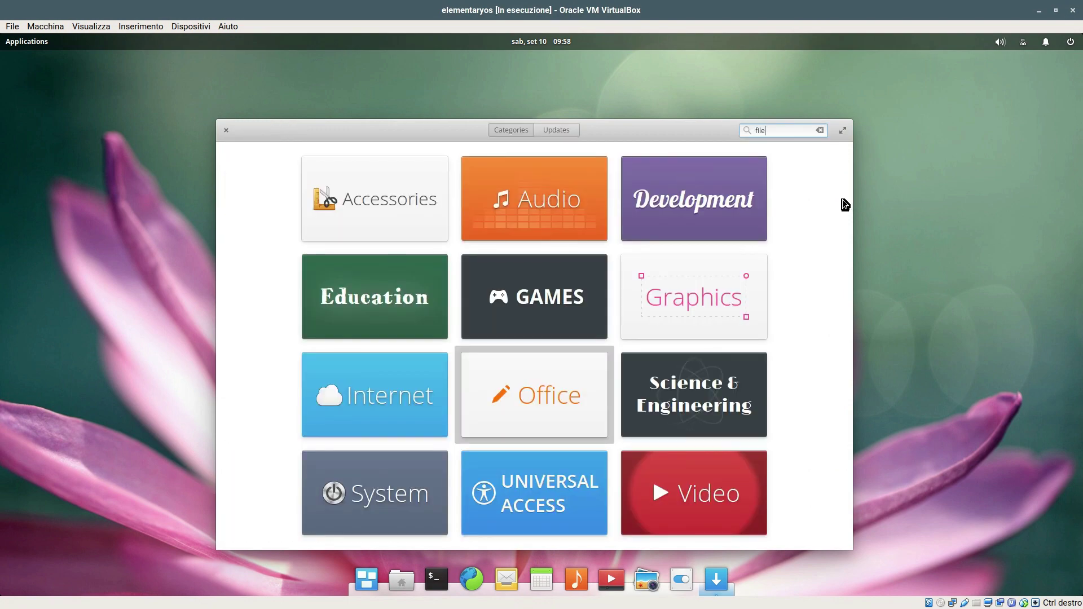
{"action": "type", "text": "s"}
{"action": "scroll", "coordinate": [460, 384], "scroll_direction": "down", "scroll_amount": 15}
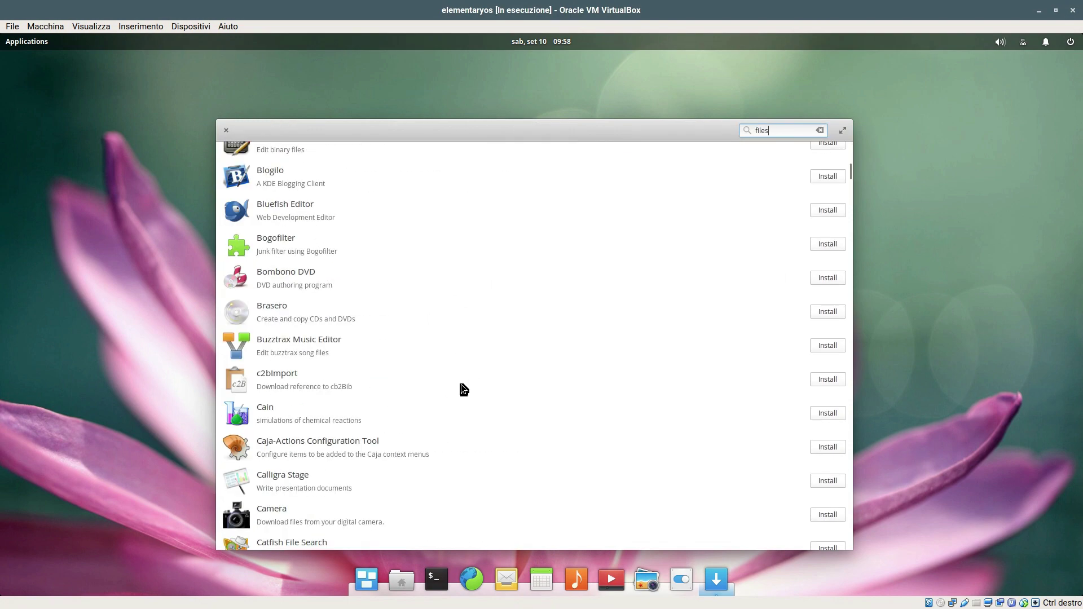
{"action": "scroll", "coordinate": [457, 386], "scroll_direction": "down", "scroll_amount": 20}
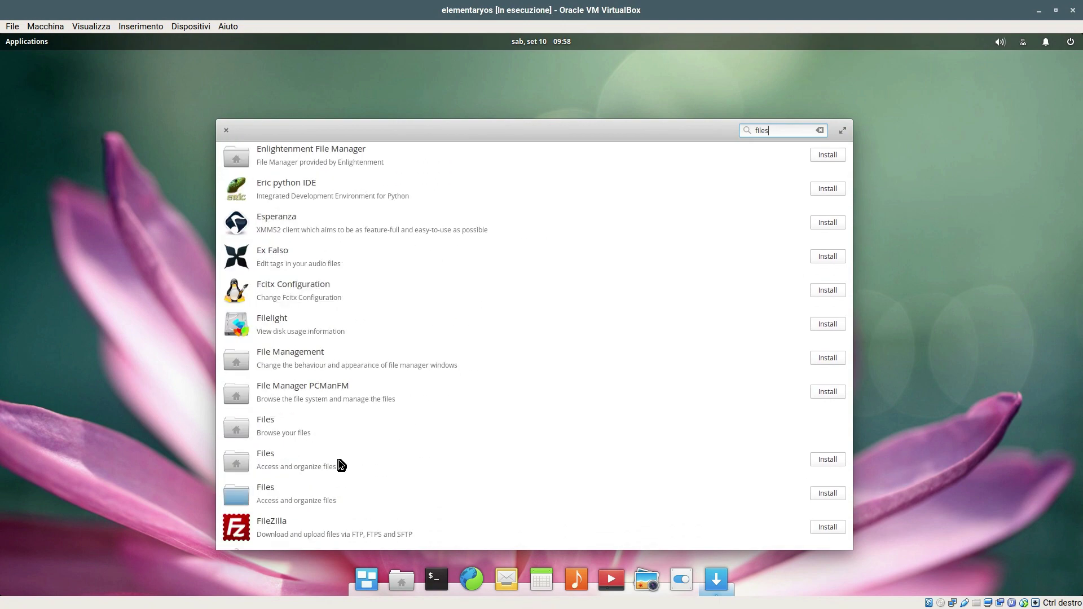
- Read the details of the Files 5.20 file manager and install it, authenticating with the account password
{"action": "left_click", "coordinate": [339, 459]}
{"action": "scroll", "coordinate": [361, 446], "scroll_direction": "down", "scroll_amount": 10}
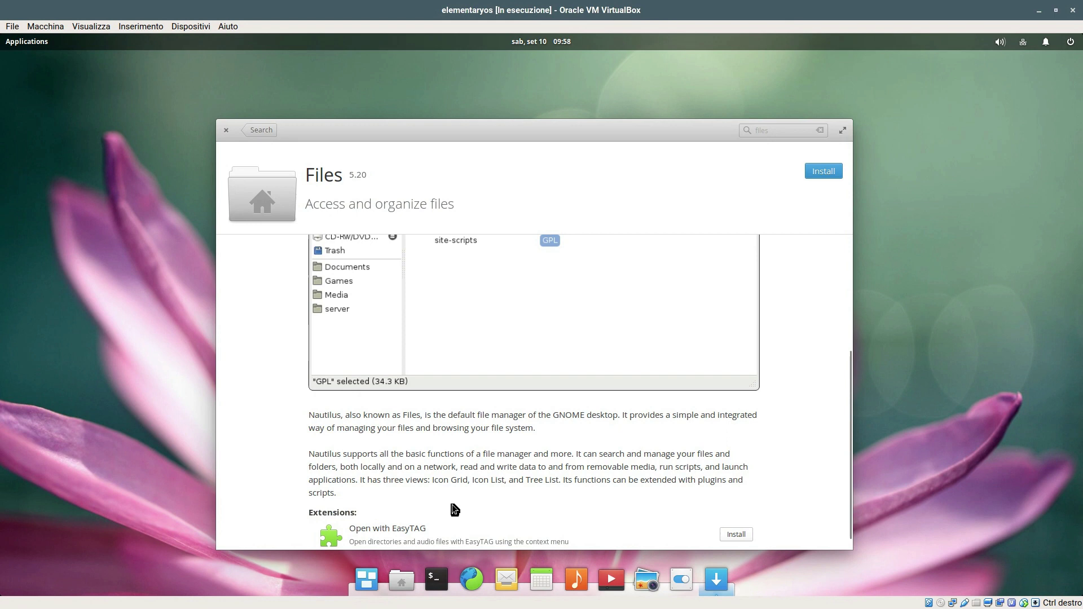
{"action": "scroll", "coordinate": [452, 504], "scroll_direction": "down", "scroll_amount": 1}
{"action": "left_click", "coordinate": [824, 171]}
{"action": "type", "text": "********"}
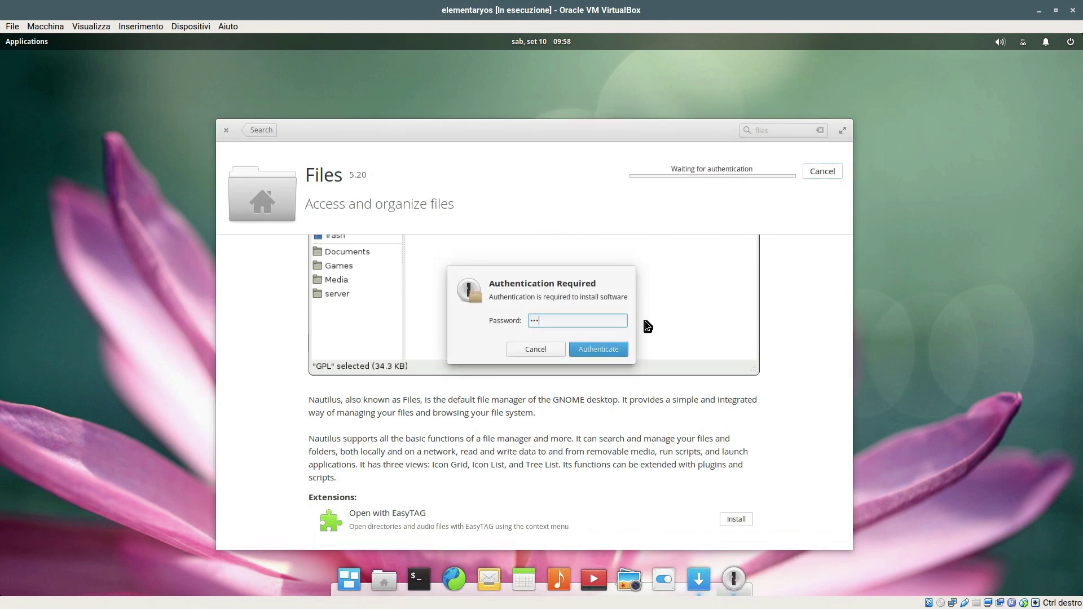
{"action": "key", "text": "Return"}
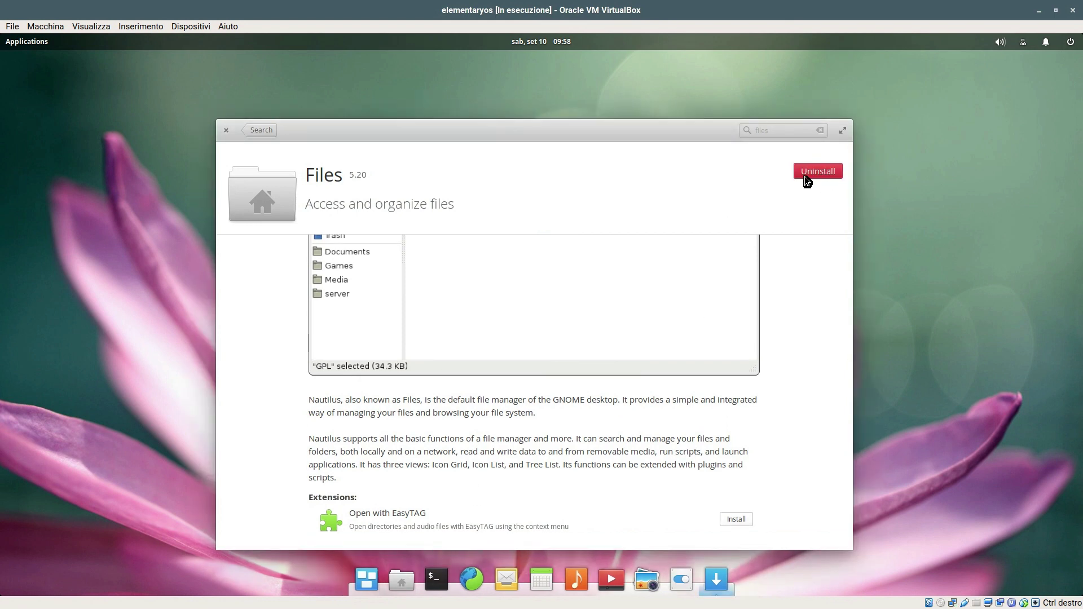
- Launch the two installed Files applications, and place the newly installed one over the upper part of the other's window
{"action": "left_click", "coordinate": [27, 41]}
{"action": "left_click", "coordinate": [42, 195]}
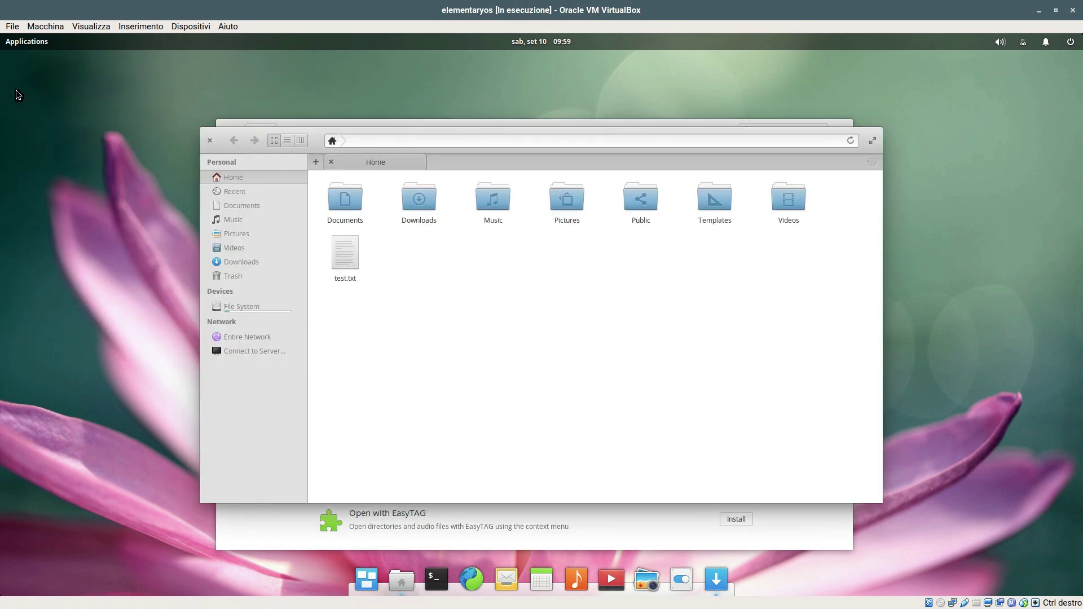
{"action": "left_click", "coordinate": [17, 43]}
{"action": "left_click", "coordinate": [107, 194]}
{"action": "left_click_drag", "start_coordinate": [618, 216], "coordinate": [499, 132]}
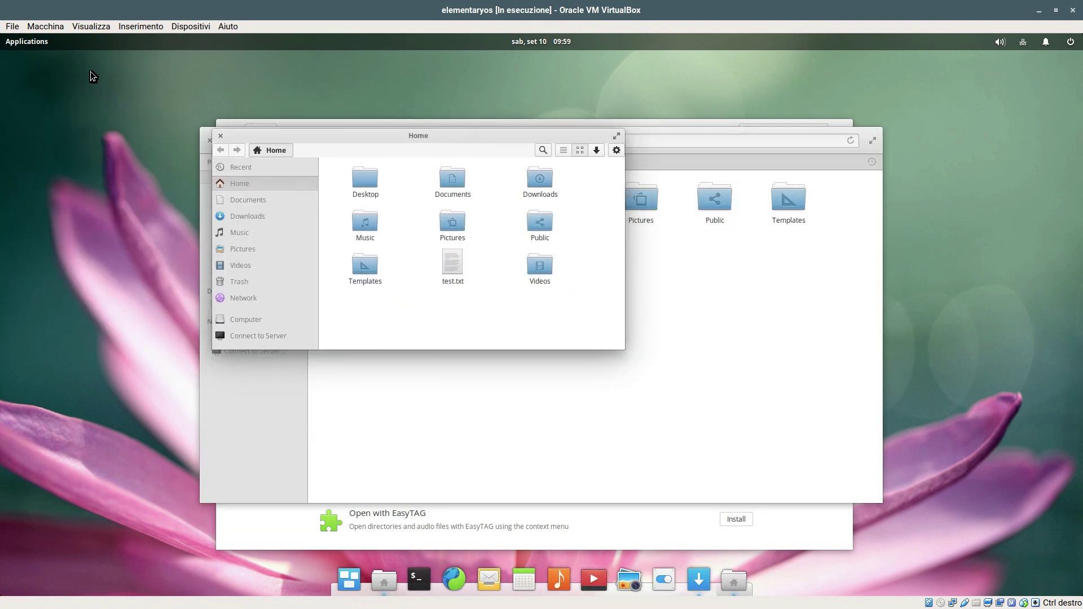
- Examine the newly installed file manager's options menu and Connect to Server entry, and make its window taller
{"action": "left_click", "coordinate": [616, 150]}
{"action": "left_click", "coordinate": [636, 296]}
{"action": "left_click", "coordinate": [622, 151]}
{"action": "left_click", "coordinate": [479, 333]}
{"action": "left_click_drag", "start_coordinate": [485, 350], "coordinate": [485, 420]}
{"action": "left_click", "coordinate": [615, 151]}
{"action": "left_click", "coordinate": [378, 141]}
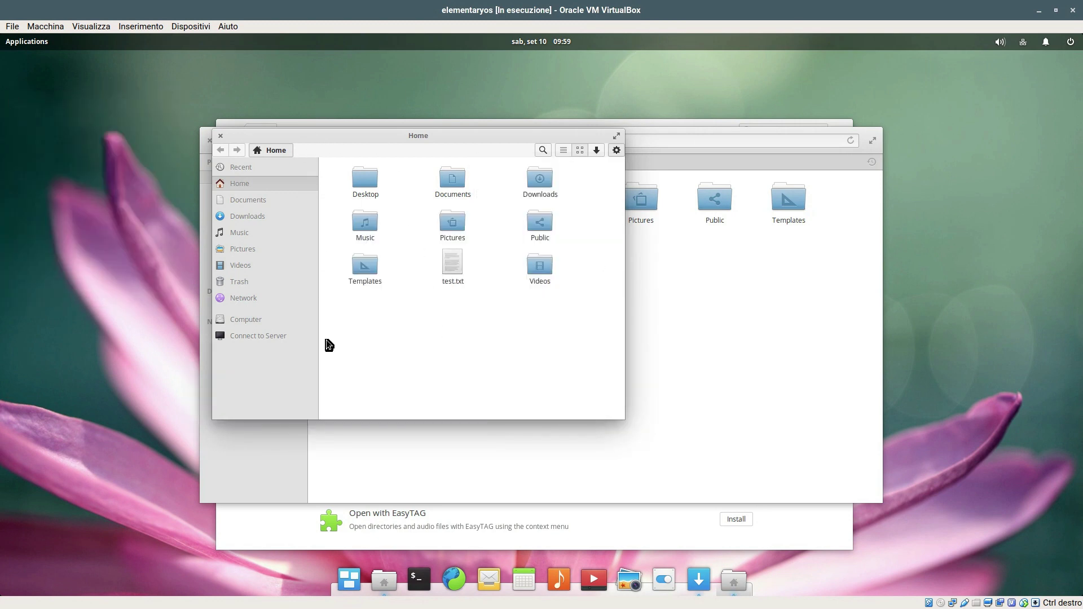
{"action": "left_click", "coordinate": [282, 336]}
{"action": "left_click", "coordinate": [471, 367]}
- Widen the window, check which applications are offered for opening test.txt, cancel the choice and close that file manager
{"action": "left_click_drag", "start_coordinate": [625, 301], "coordinate": [667, 304]}
{"action": "right_click", "coordinate": [454, 261]}
{"action": "left_click", "coordinate": [508, 291]}
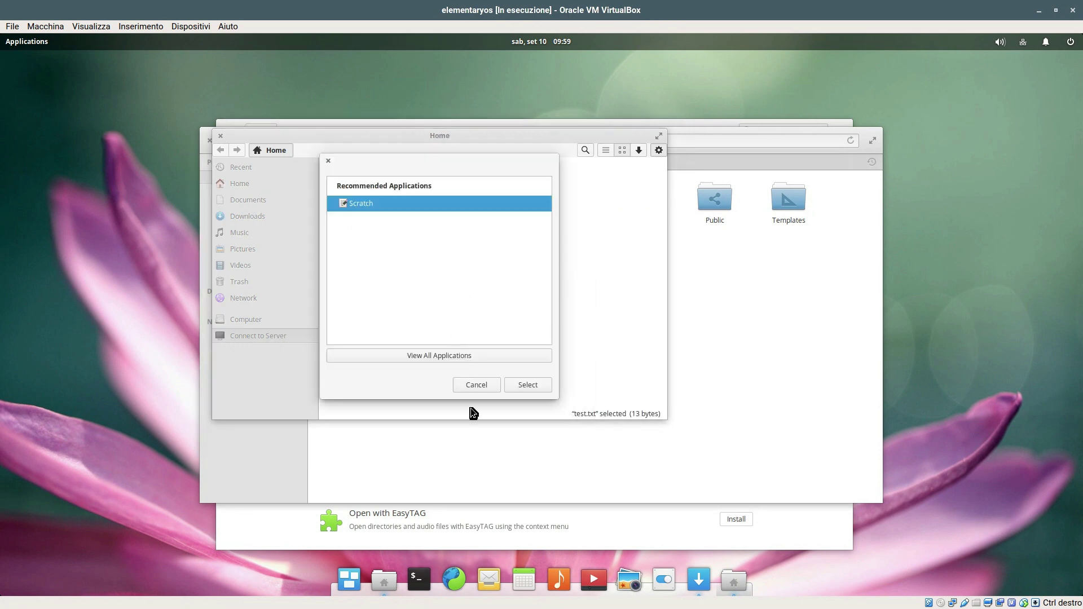
{"action": "left_click", "coordinate": [477, 386]}
{"action": "left_click", "coordinate": [220, 136]}
- Check the installed Nautilus version in the terminal, running nautilus -v and nautilus --version
{"action": "left_click", "coordinate": [436, 580]}
{"action": "type", "text": "nautilus"}
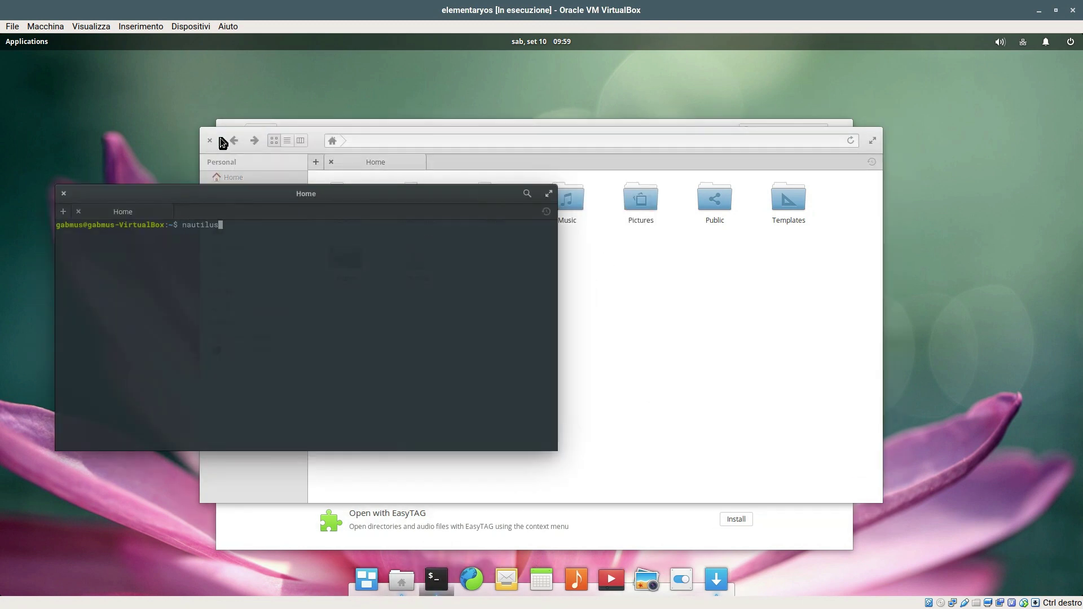
{"action": "type", "text": " -v"}
{"action": "key", "text": "Return"}
{"action": "key", "text": "Up"}
{"action": "key", "text": "BackSpace"}
{"action": "type", "text": "-version"}
{"action": "key", "text": "Return"}
{"action": "mouse_move", "coordinate": [155, 258]}
{"action": "left_mouse_down"}
{"action": "mouse_move", "coordinate": [76, 251]}
{"action": "mouse_move", "coordinate": [152, 250]}
{"action": "left_mouse_up"}
{"action": "left_click", "coordinate": [226, 259]}
- Launch nautilus from the terminal, move the terminal window aside and interrupt the running command
{"action": "type", "text": "nautilus"}
{"action": "key", "text": "Return"}
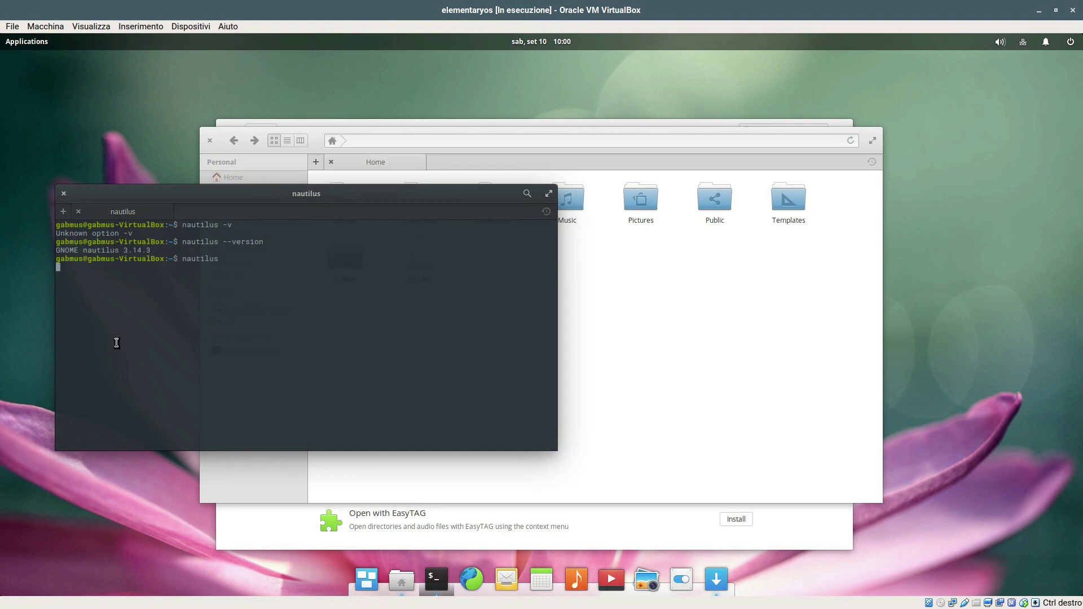
{"action": "left_click_drag", "start_coordinate": [181, 194], "coordinate": [400, 197]}
{"action": "key", "text": "ctrl+c"}
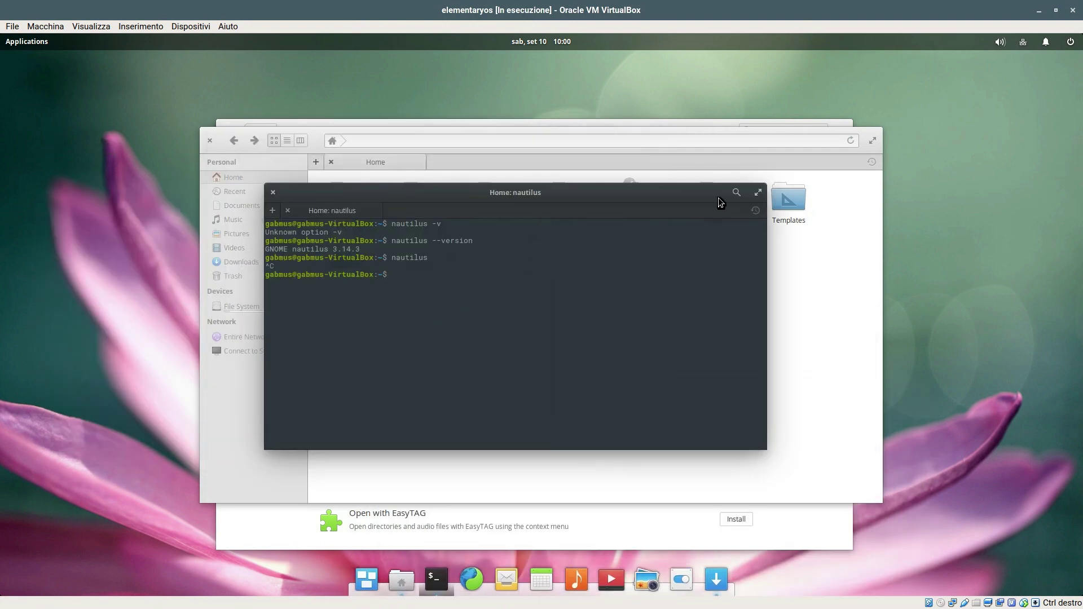
- Close the open terminal and file manager windows and return AppCenter to its category overview
{"action": "left_click", "coordinate": [645, 174]}
{"action": "left_click", "coordinate": [210, 141]}
{"action": "left_click", "coordinate": [220, 136]}
- Search AppCenter for "termi", clear the search and close AppCenter
{"action": "left_click", "coordinate": [820, 130]}
{"action": "type", "text": "termi"}
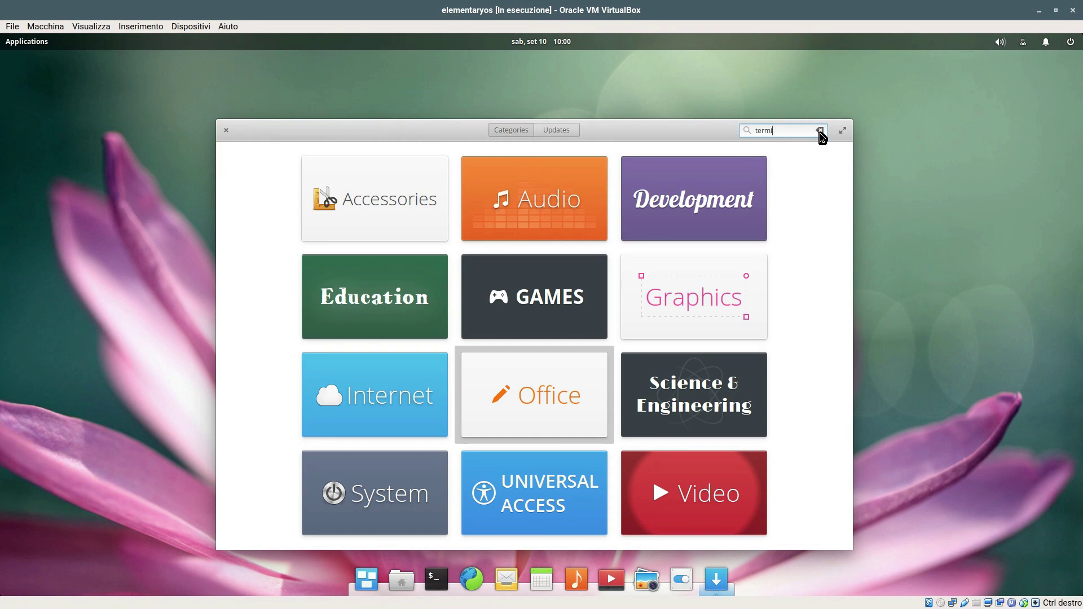
{"action": "left_click", "coordinate": [820, 130]}
{"action": "left_click", "coordinate": [226, 132]}
- Open a new terminal and try to install screenfetch with apt install screenfetch, without root rights
{"action": "left_click", "coordinate": [437, 578]}
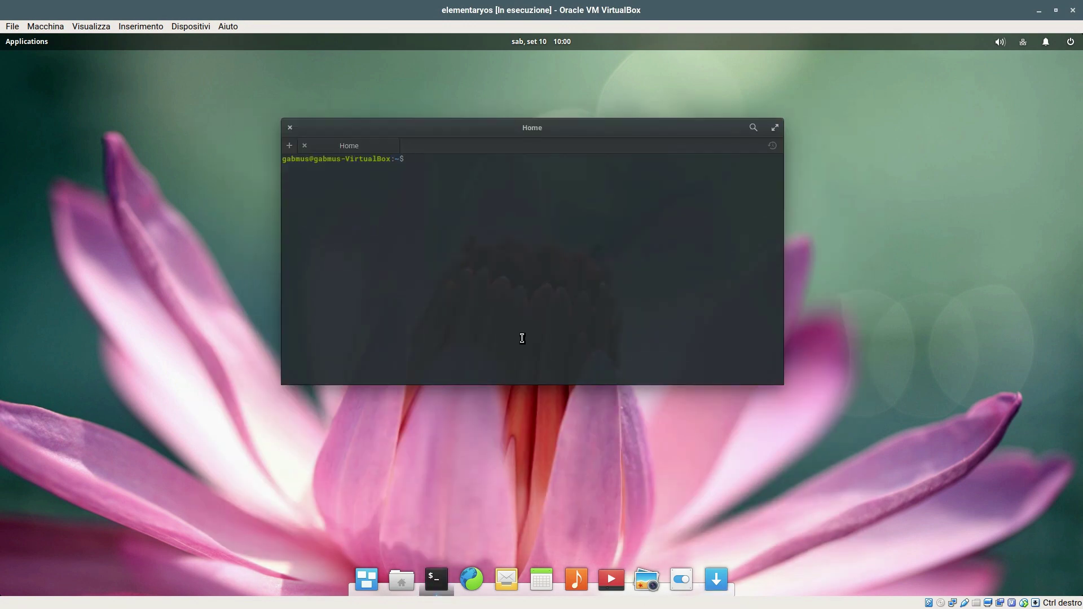
{"action": "type", "text": "apt install screenfetch"}
{"action": "key", "text": "Return"}
- Rerun the screenfetch installation as root using sudo !! and confirm it with y
{"action": "type", "text": "sudo !!"}
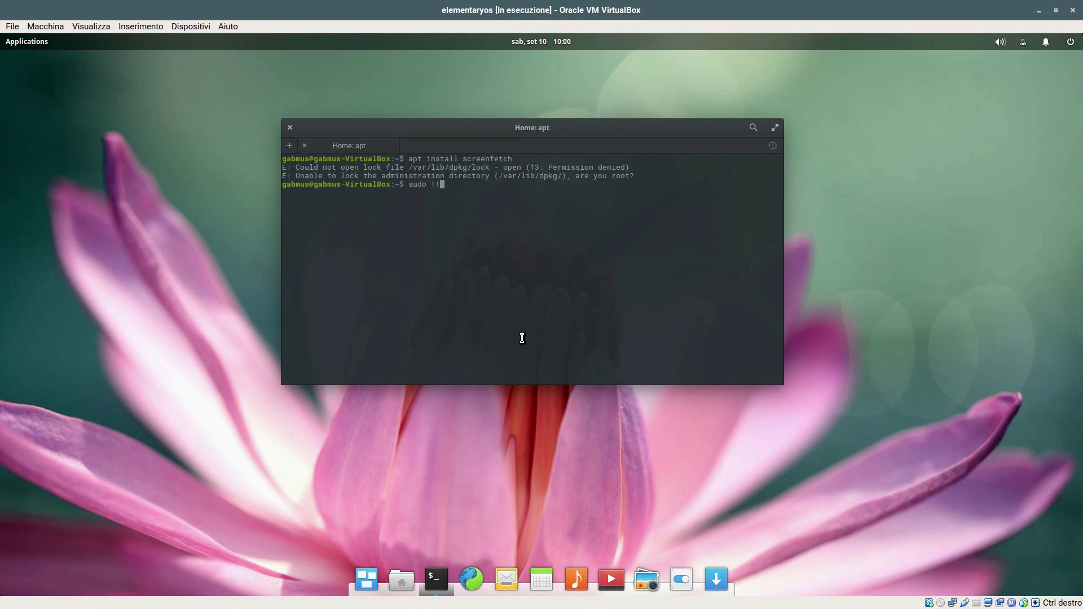
{"action": "key", "text": "Return"}
{"action": "key", "text": "Return"}
{"action": "type", "text": "s"}
{"action": "key", "text": "Return"}
{"action": "key", "text": "Up"}
- Check the system and kernel details in the terminal by running screenfetch and uname -a
{"action": "key", "text": "Return"}
{"action": "type", "text": "y"}
{"action": "key", "text": "Return"}
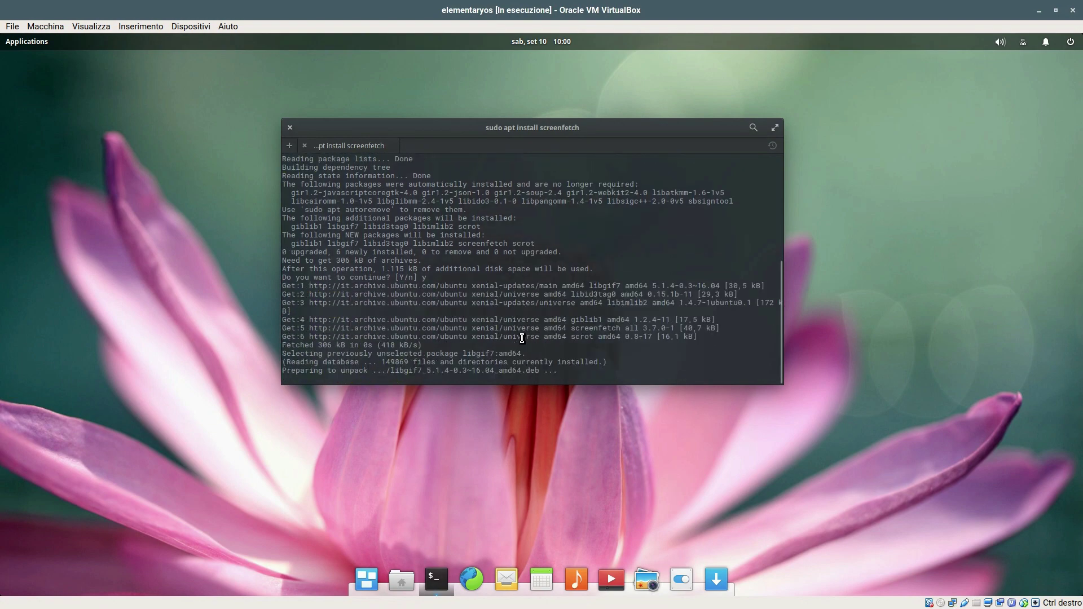
{"action": "type", "text": "screenfetch"}
{"action": "key", "text": "Return"}
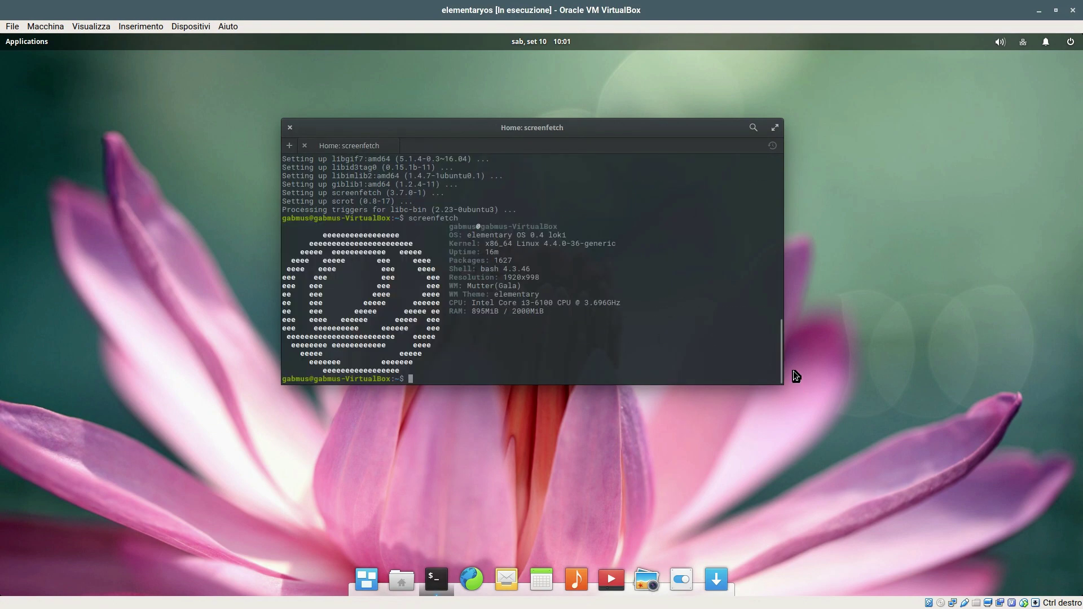
{"action": "type", "text": "uname -a"}
{"action": "key", "text": "Return"}
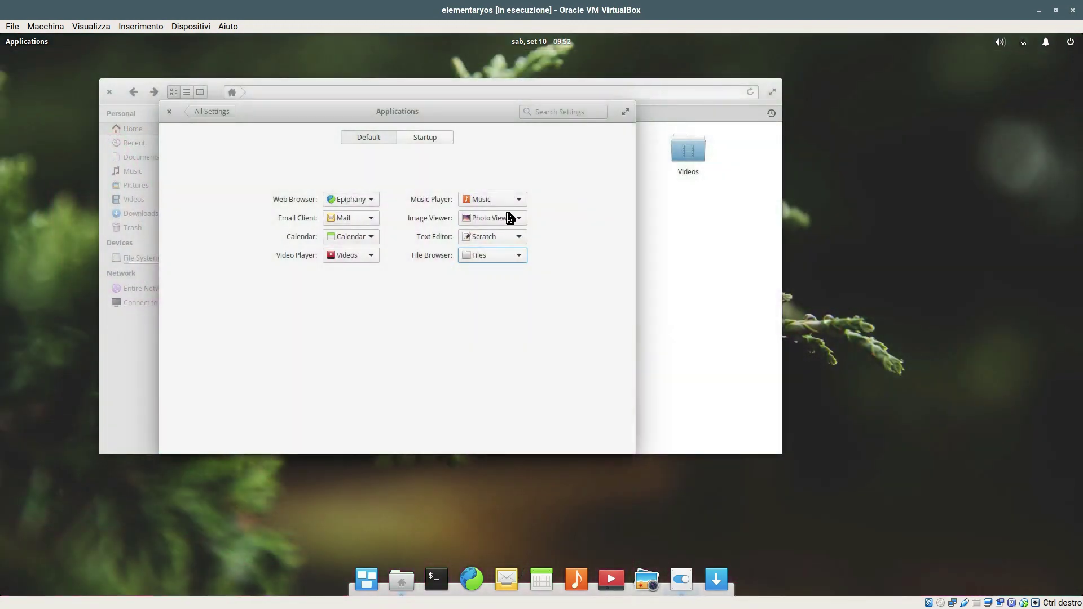
- View the startup applications settings and set the pink lotus flower picture as the desktop wallpaper
{"action": "left_click", "coordinate": [426, 139]}
{"action": "left_click", "coordinate": [226, 110]}
{"action": "left_click", "coordinate": [294, 151]}
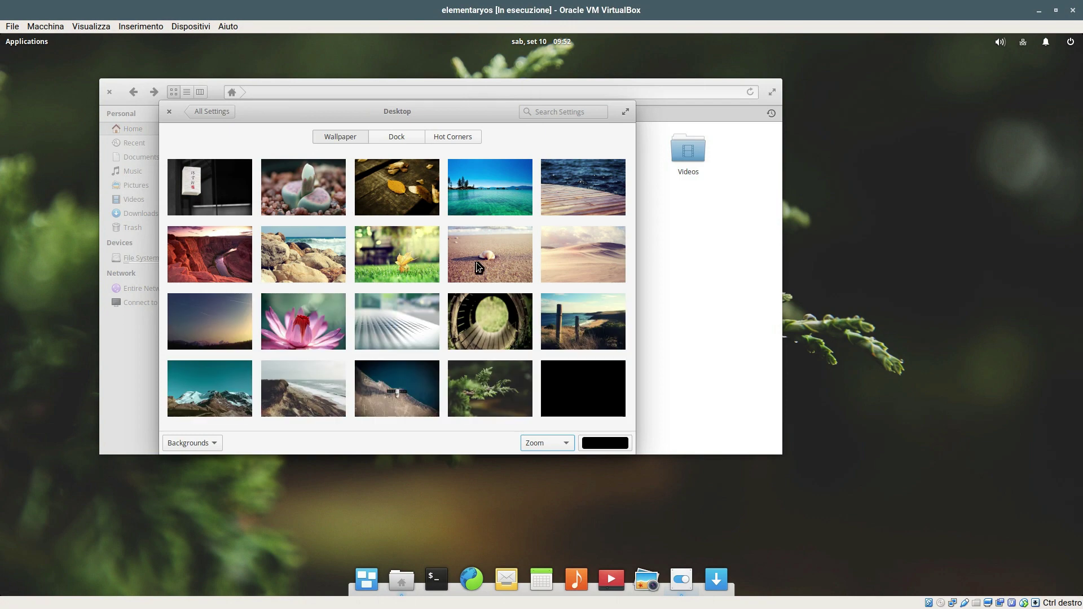
{"action": "left_click", "coordinate": [309, 337]}
- Review the Dock options in the Desktop settings, comparing them with the Wallpaper page
{"action": "left_click", "coordinate": [406, 138]}
{"action": "left_click", "coordinate": [334, 136]}
{"action": "left_click", "coordinate": [380, 134]}
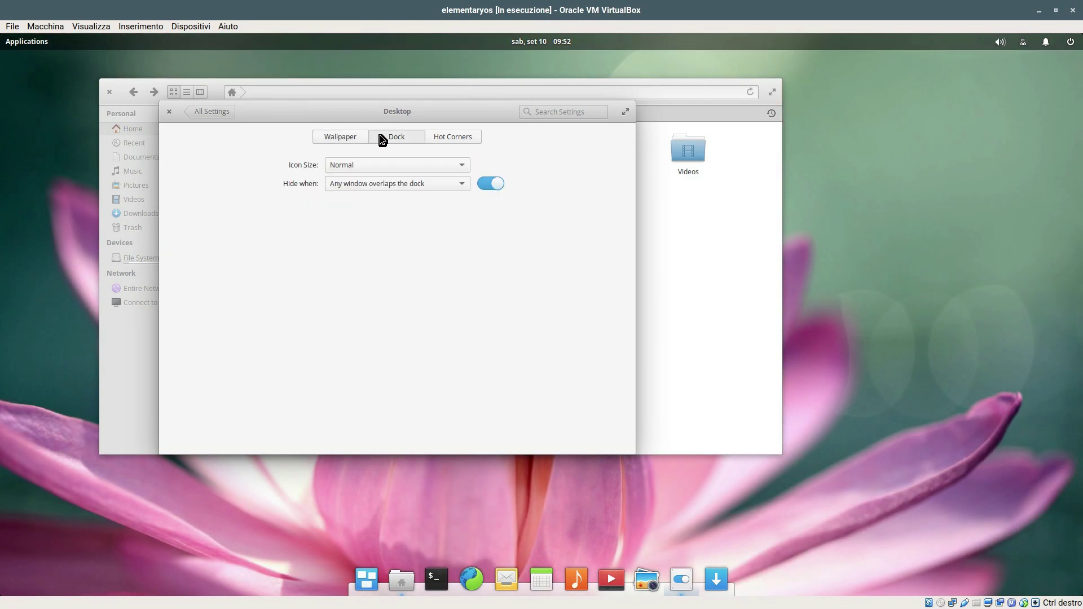
- Move the settings window down and set the display's top-left hot corner to Multitasking View
{"action": "left_click_drag", "start_coordinate": [457, 111], "coordinate": [455, 147]}
{"action": "left_click", "coordinate": [446, 174]}
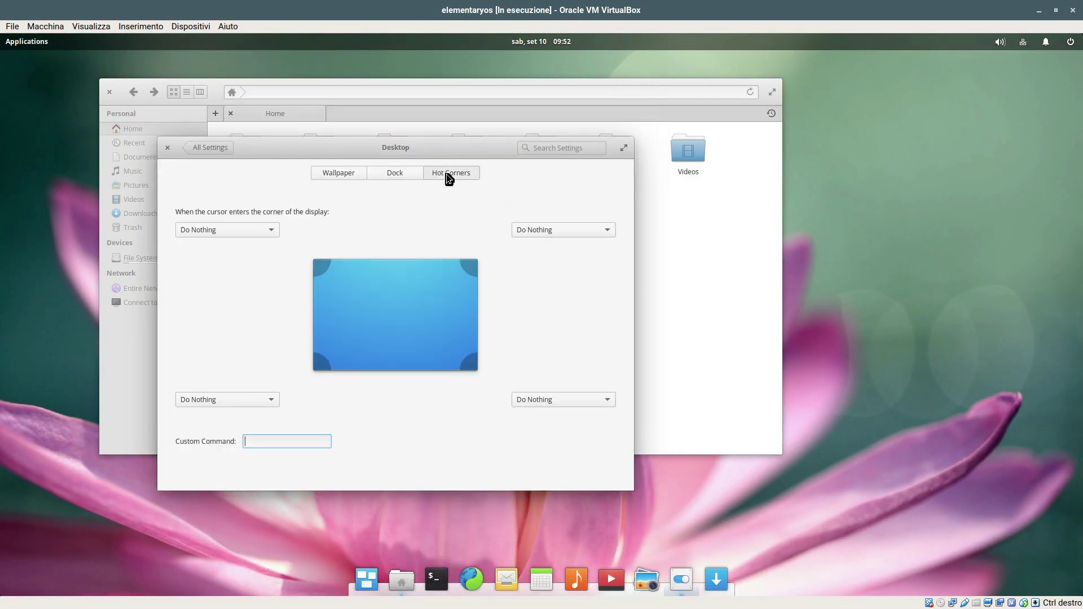
{"action": "left_click", "coordinate": [243, 229]}
{"action": "left_click", "coordinate": [228, 249]}
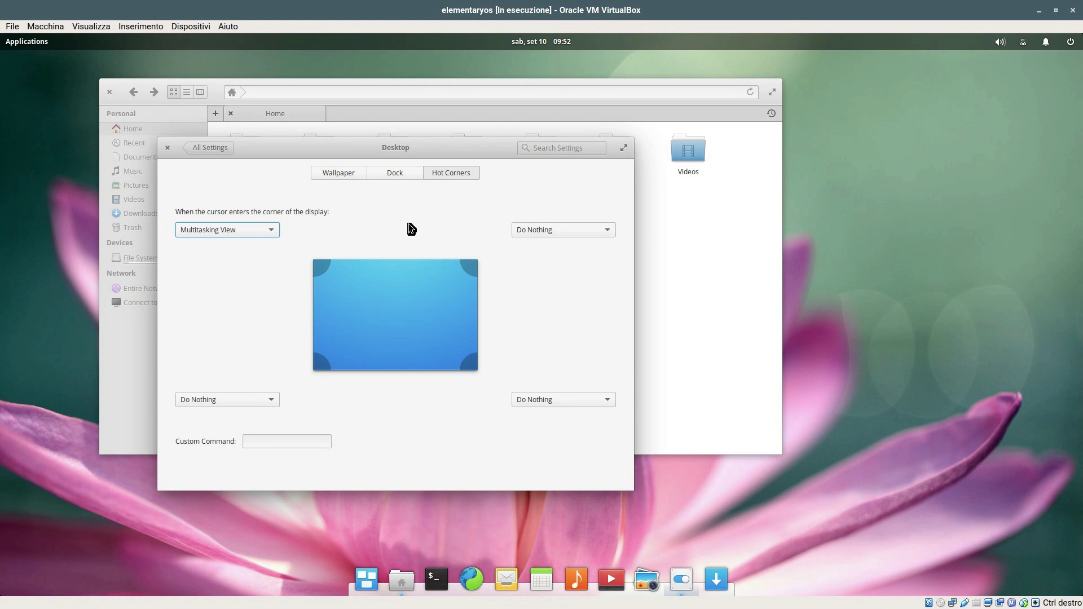
- View the Language & Region settings and the date calendar, and move the settings window aside
{"action": "left_click", "coordinate": [181, 117]}
{"action": "left_click", "coordinate": [370, 177]}
{"action": "left_click", "coordinate": [544, 42]}
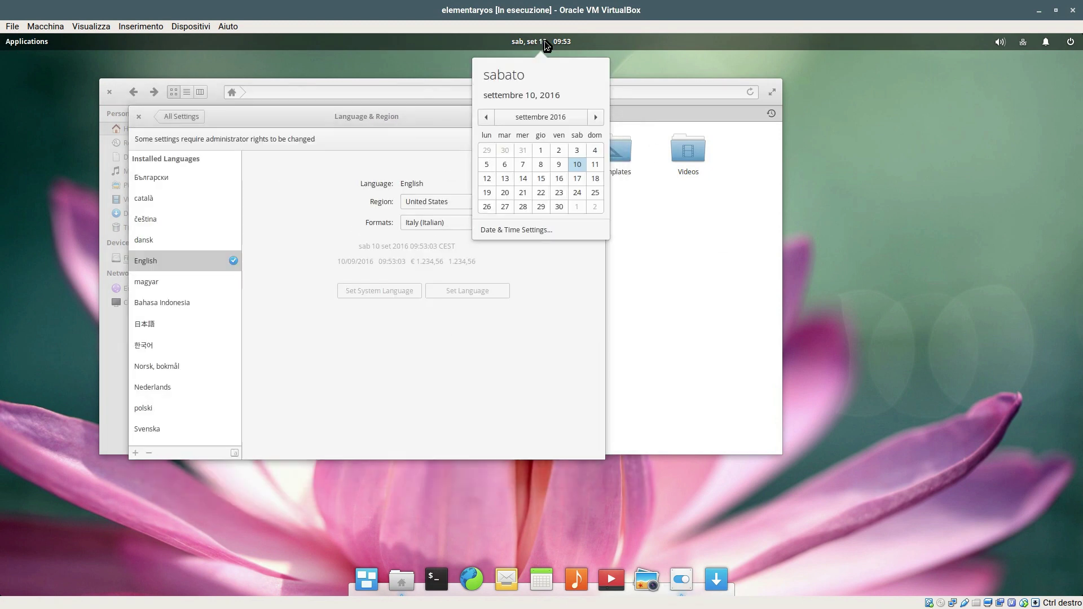
{"action": "left_click", "coordinate": [544, 42]}
{"action": "left_click_drag", "start_coordinate": [456, 117], "coordinate": [506, 161]}
{"action": "left_click", "coordinate": [227, 128]}
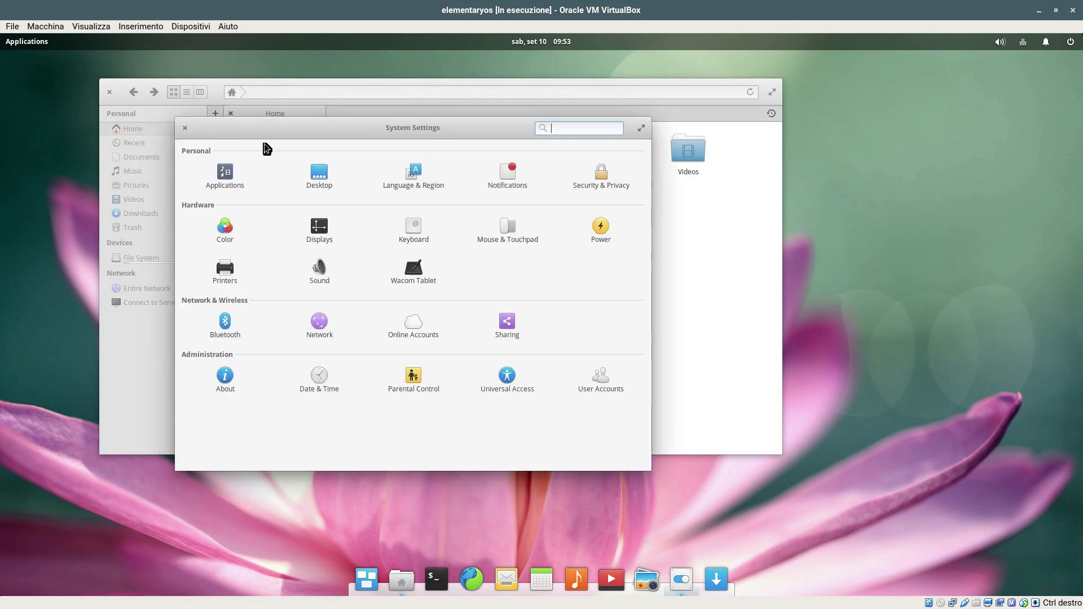
- Examine the per-application Notifications settings, including those for Other, Network and Mail
{"action": "left_click", "coordinate": [513, 182]}
{"action": "left_click", "coordinate": [239, 409]}
{"action": "left_click", "coordinate": [248, 334]}
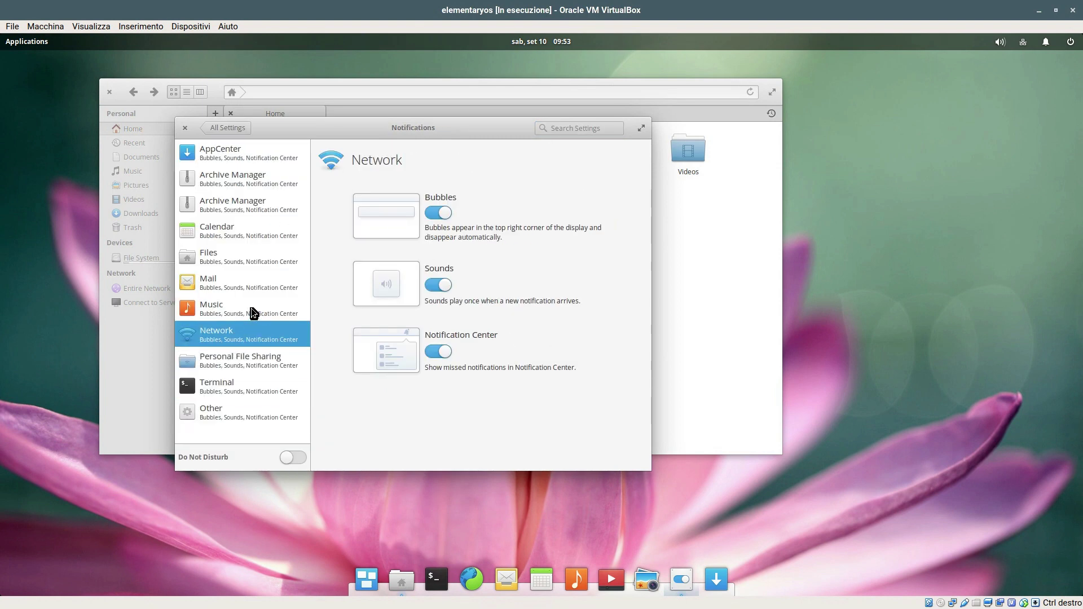
{"action": "left_click", "coordinate": [256, 282]}
{"action": "left_click", "coordinate": [268, 169]}
{"action": "left_click", "coordinate": [222, 127]}
- Toggle the Chat Logs, Documents and Videos data sources in the Security & Privacy settings
{"action": "left_click", "coordinate": [611, 176]}
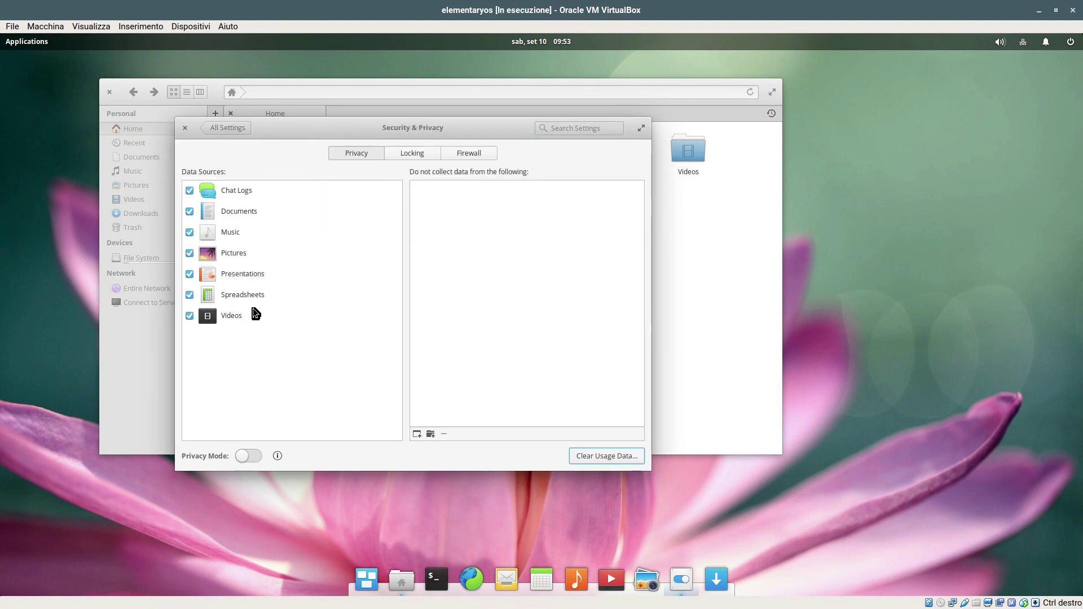
{"action": "left_click", "coordinate": [253, 309]}
{"action": "left_click", "coordinate": [282, 212]}
{"action": "left_click", "coordinate": [282, 252]}
{"action": "left_click", "coordinate": [190, 190]}
{"action": "left_click", "coordinate": [190, 212]}
{"action": "left_click", "coordinate": [190, 316]}
- View the Locking options, unlock the Firewall settings with the account password and switch the firewall on
{"action": "left_click", "coordinate": [412, 153]}
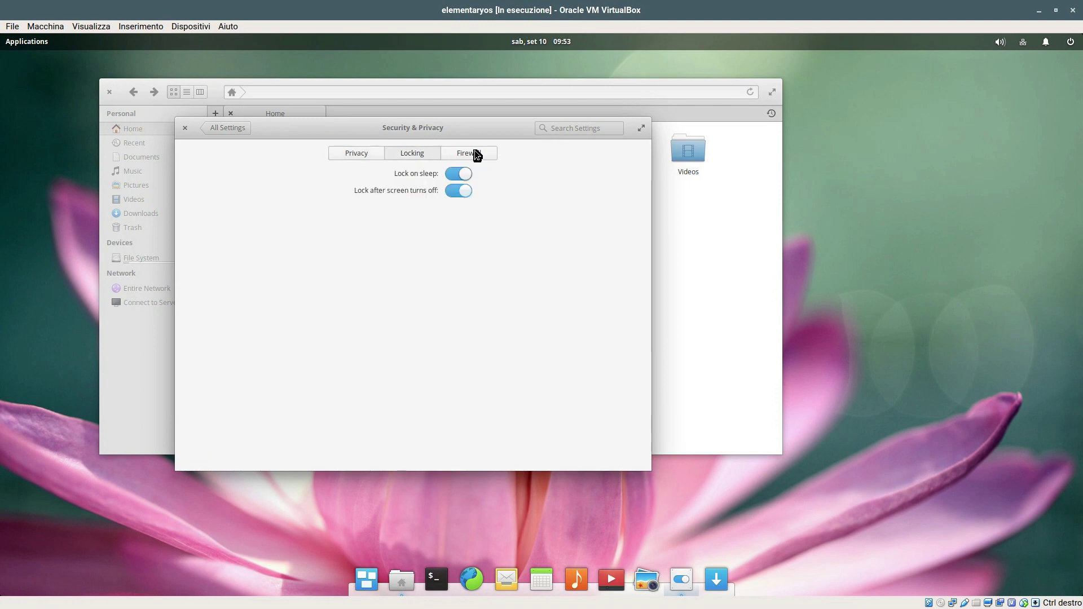
{"action": "left_click", "coordinate": [479, 154]}
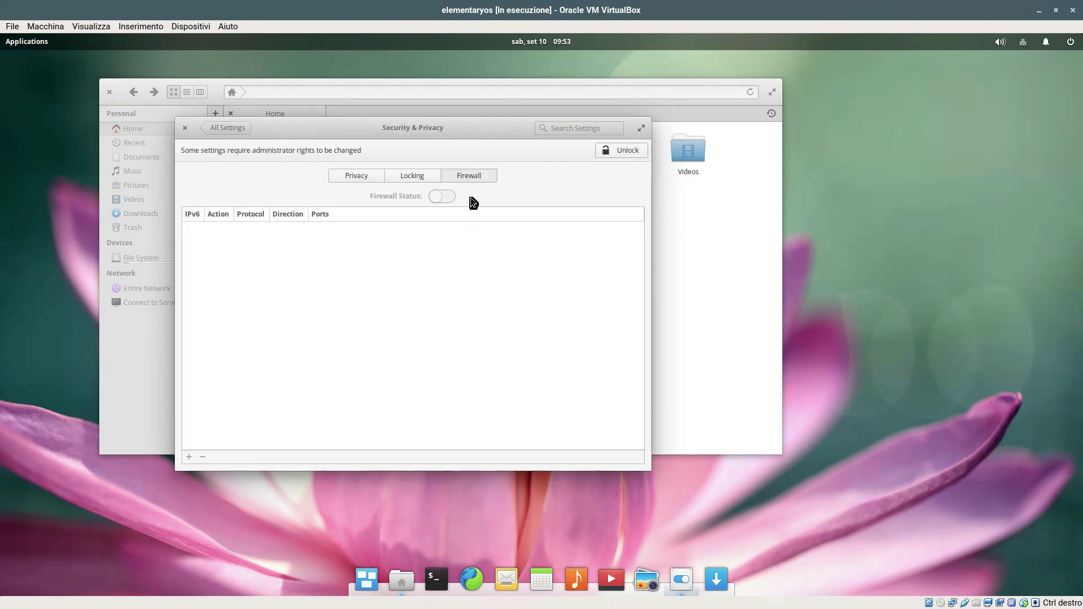
{"action": "left_click", "coordinate": [607, 151]}
{"action": "type", "text": "••••••"}
{"action": "key", "text": "Return"}
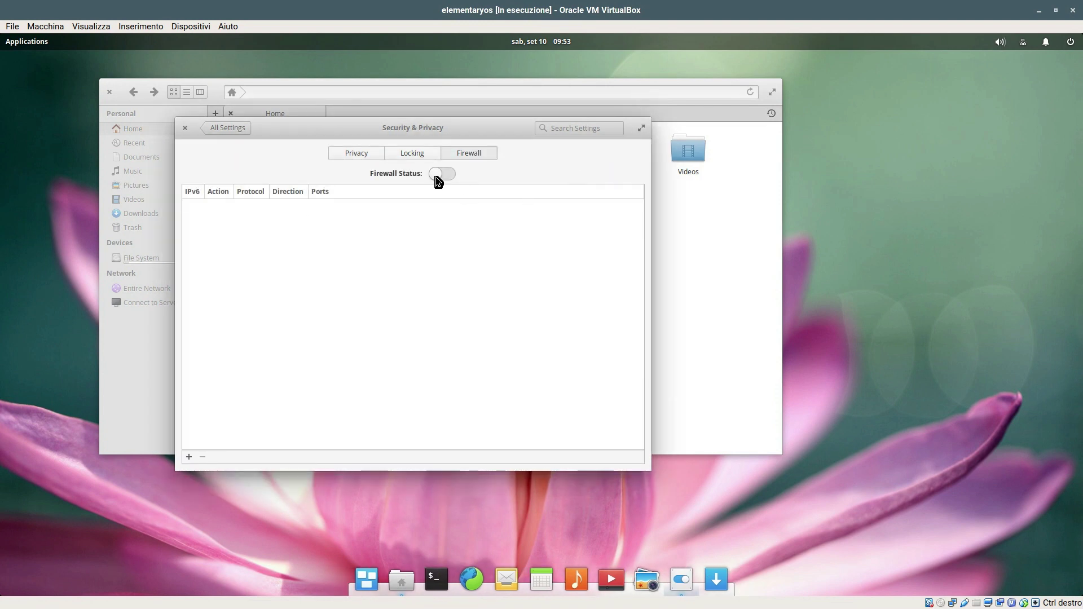
{"action": "left_click", "coordinate": [439, 174]}
{"action": "key", "text": "alt+Left"}
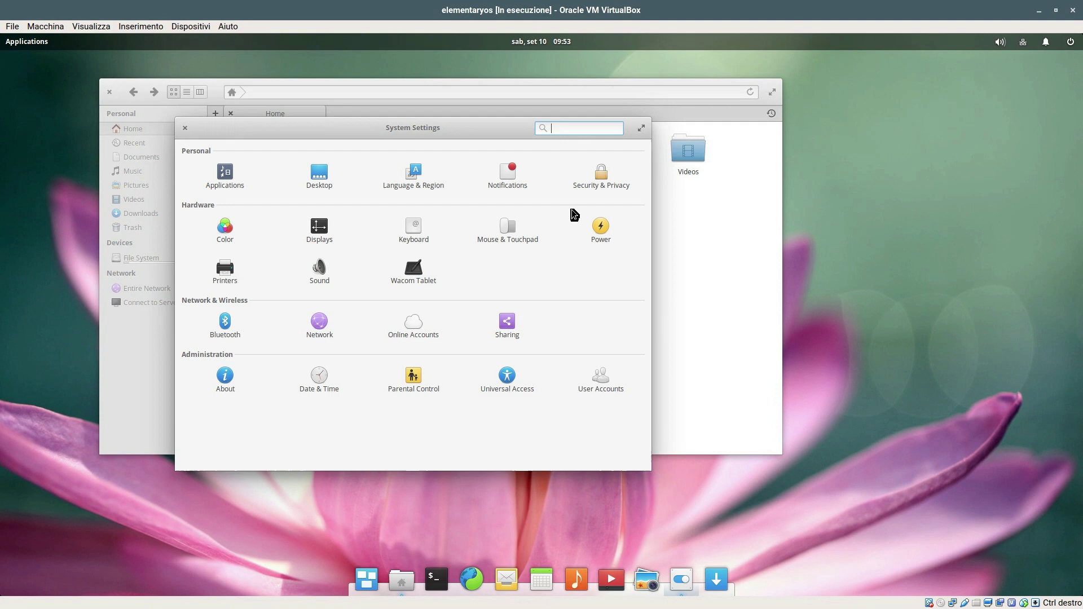
- Look at the Color settings and the resolution and rotation options of the VBX display
{"action": "left_click", "coordinate": [228, 232]}
{"action": "key", "text": "alt+Left"}
{"action": "left_click", "coordinate": [333, 232]}
{"action": "left_click", "coordinate": [632, 180]}
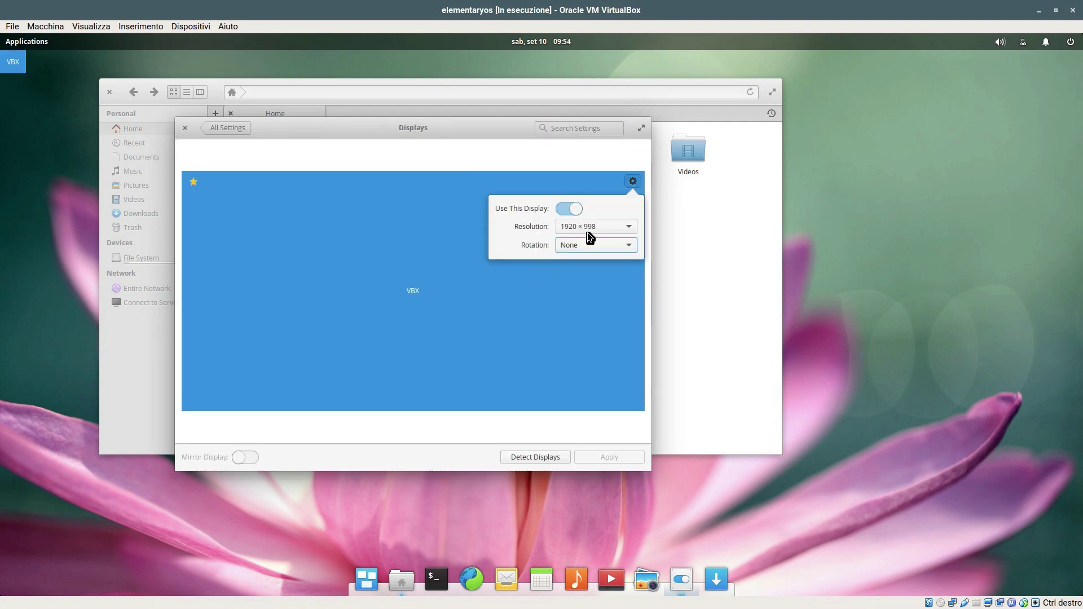
{"action": "left_click", "coordinate": [387, 259]}
{"action": "left_click", "coordinate": [217, 131]}
- Examine the Shortcuts, Behavior and Layout pages of the Keyboard settings
{"action": "left_click", "coordinate": [405, 235]}
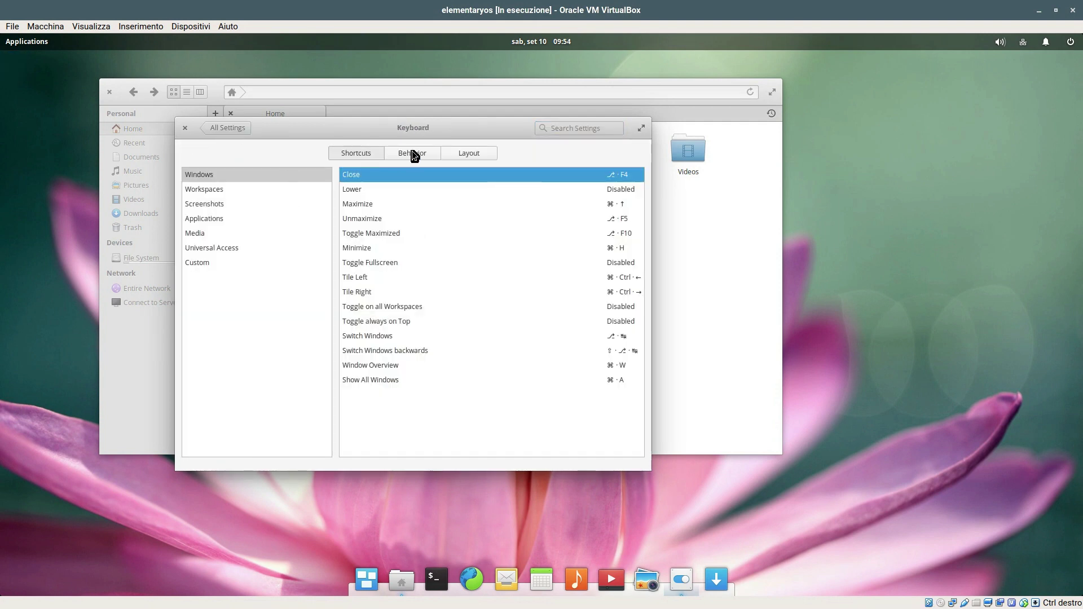
{"action": "left_click", "coordinate": [414, 154]}
{"action": "left_click", "coordinate": [470, 152]}
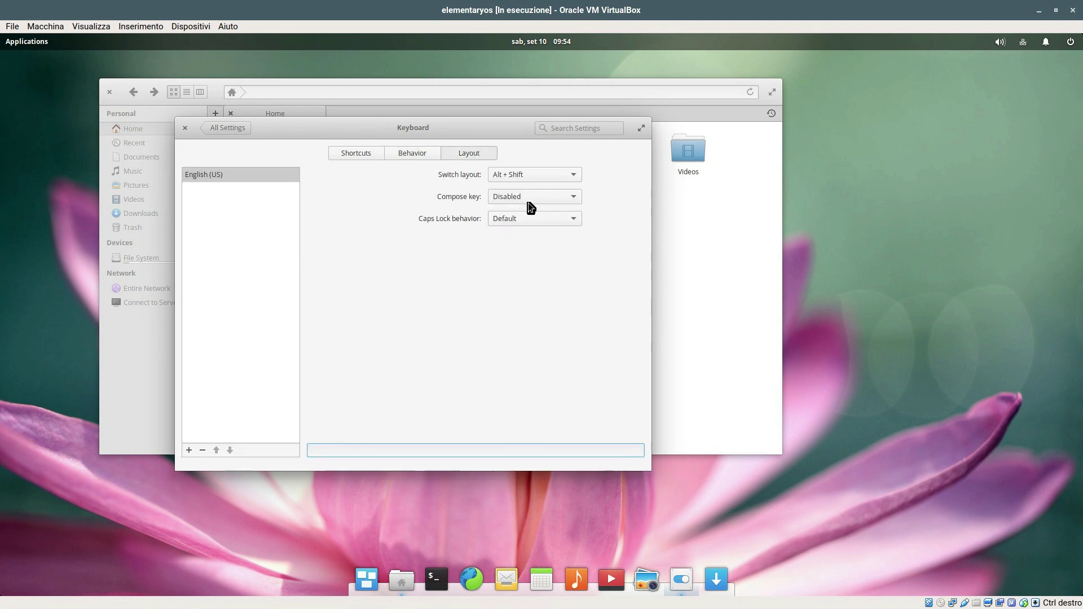
{"action": "left_click", "coordinate": [222, 129]}
- Look through the Power, Printers, Sound and Wacom Tablet settings
{"action": "left_click", "coordinate": [601, 238]}
{"action": "left_click", "coordinate": [233, 132]}
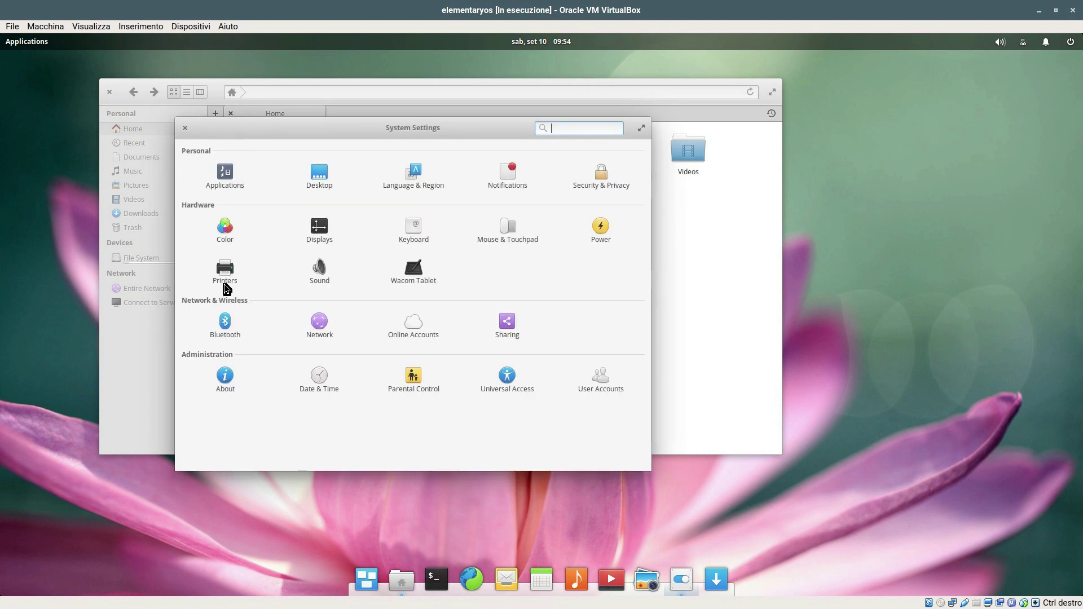
{"action": "left_click", "coordinate": [224, 281]}
{"action": "left_click", "coordinate": [232, 131]}
{"action": "left_click", "coordinate": [319, 273]}
{"action": "left_click", "coordinate": [212, 129]}
{"action": "left_click", "coordinate": [427, 275]}
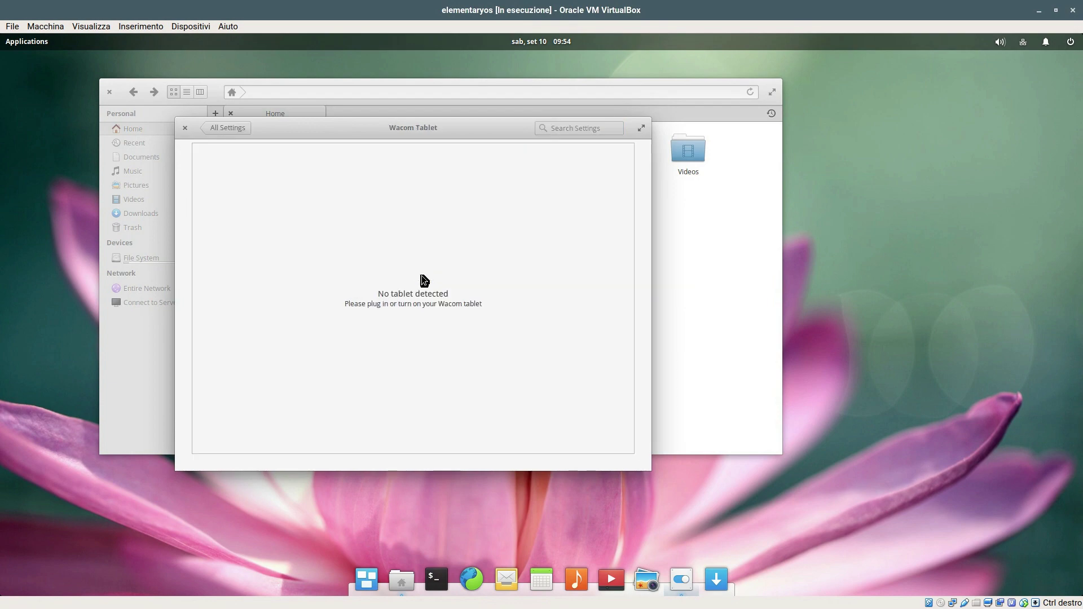
{"action": "left_click", "coordinate": [228, 126]}
- Look through the Bluetooth, Network, Online Accounts and Sharing settings
{"action": "left_click", "coordinate": [222, 316]}
{"action": "left_click", "coordinate": [228, 126]}
{"action": "left_click", "coordinate": [269, 316]}
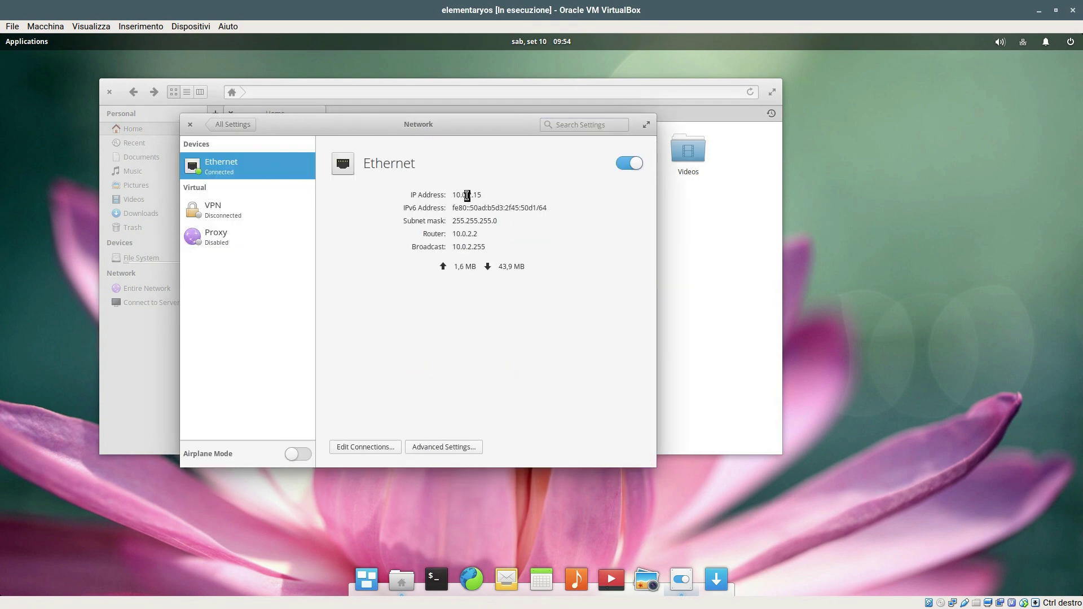
{"action": "left_click", "coordinate": [228, 125]}
{"action": "left_click", "coordinate": [414, 319]}
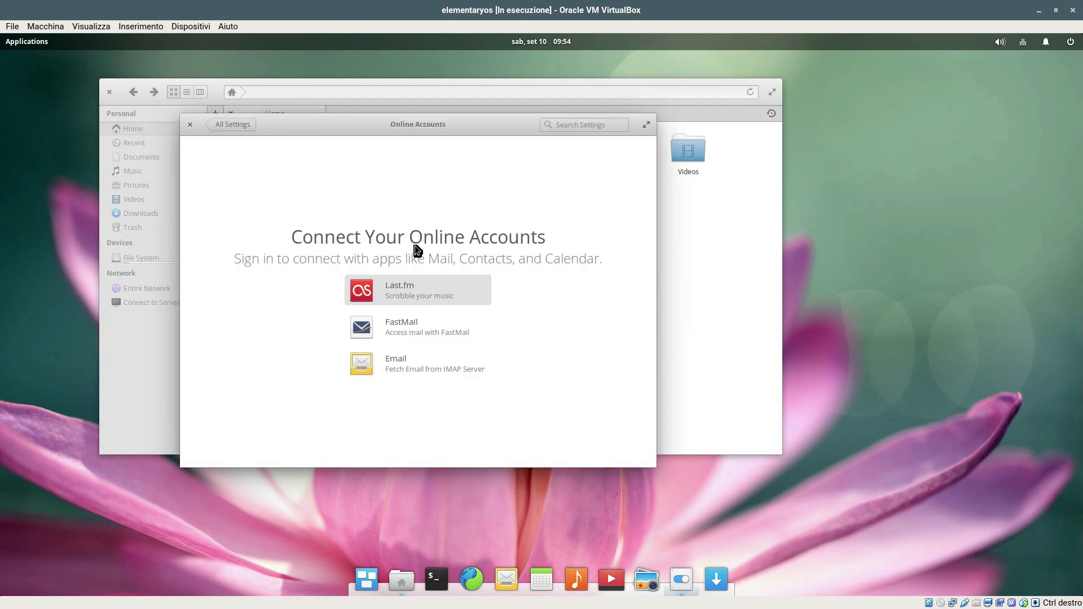
{"action": "left_click", "coordinate": [228, 125]}
{"action": "left_click", "coordinate": [510, 323]}
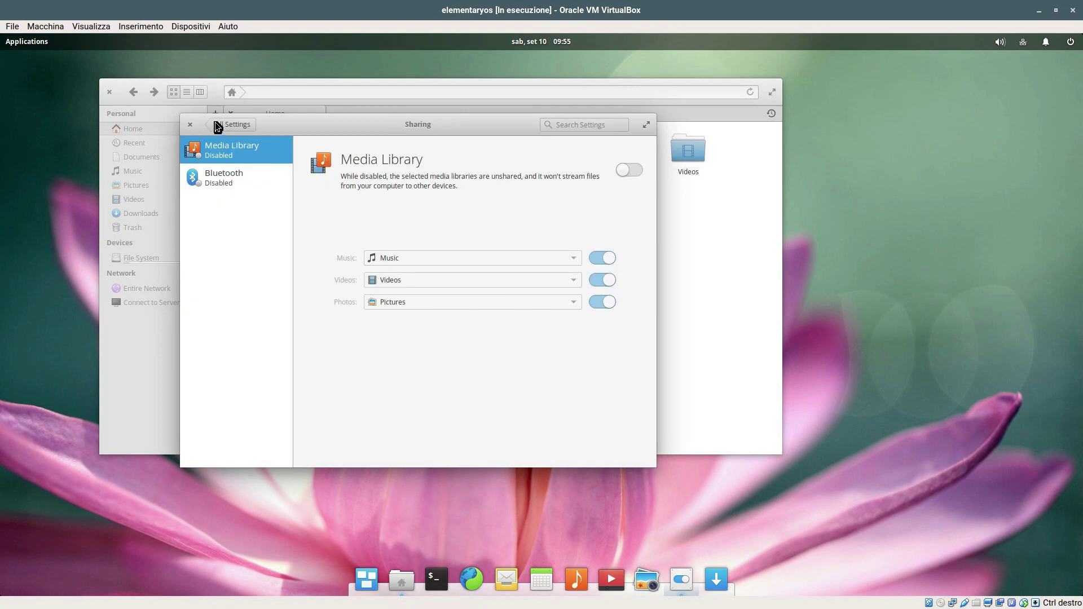
{"action": "left_click", "coordinate": [237, 126]}
- Look through the About, Date & Time, Parental Control and Universal Access settings
{"action": "left_click", "coordinate": [234, 373]}
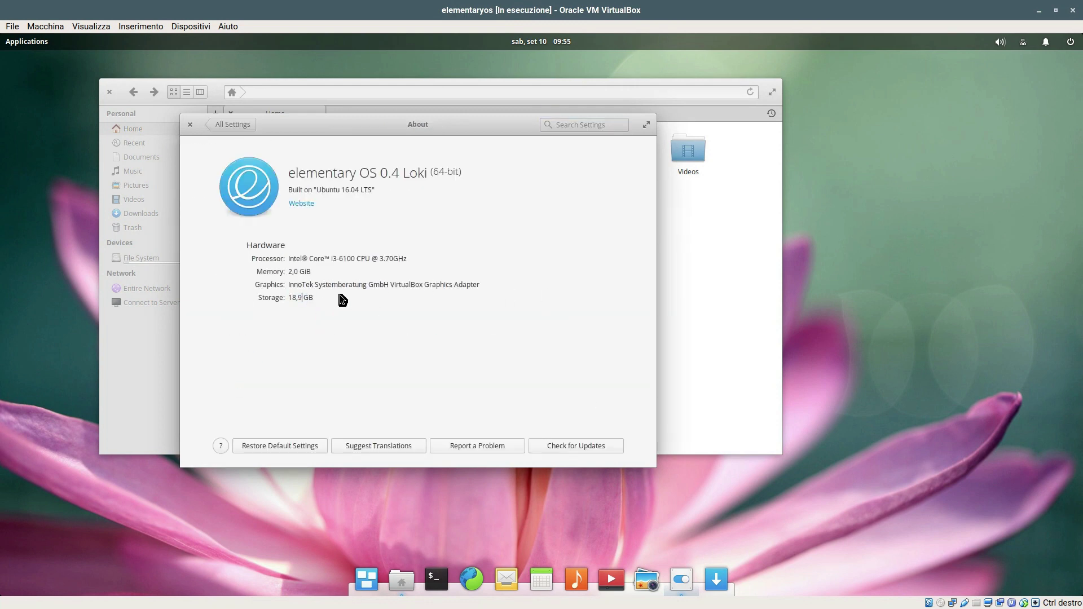
{"action": "left_click", "coordinate": [232, 125]}
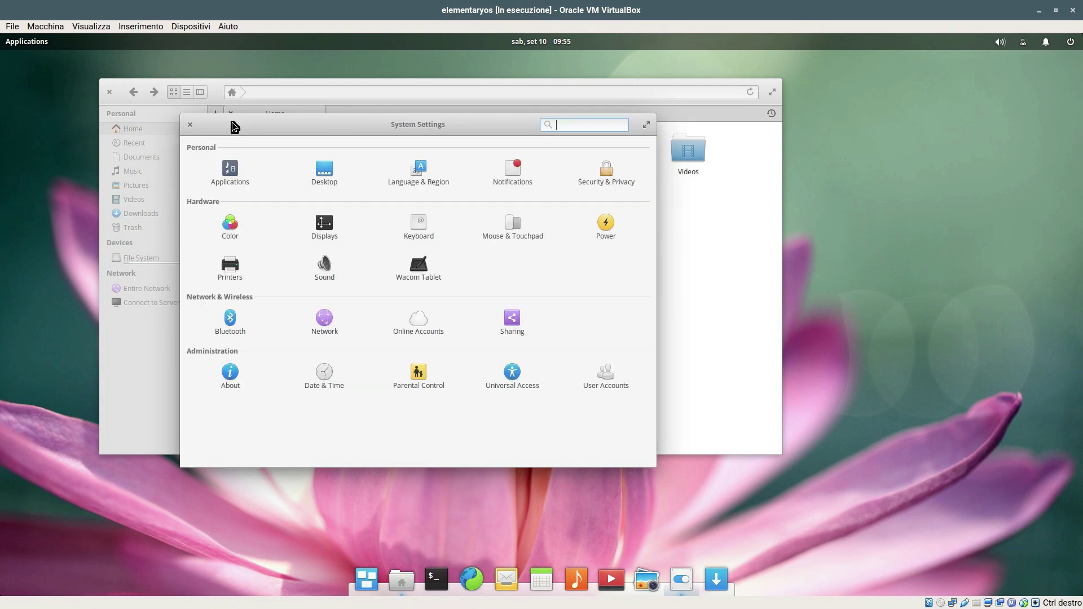
{"action": "left_click", "coordinate": [334, 384]}
{"action": "left_click", "coordinate": [232, 125]}
{"action": "left_click", "coordinate": [424, 380]}
{"action": "left_click", "coordinate": [237, 126]}
{"action": "left_click", "coordinate": [511, 377]}
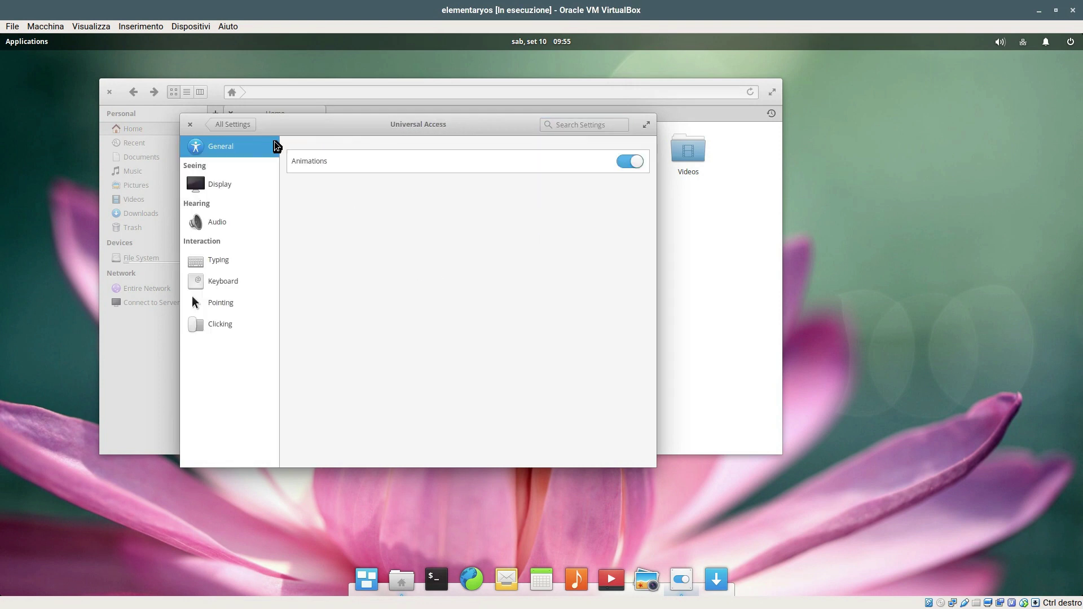
{"action": "left_click", "coordinate": [243, 187]}
{"action": "left_click", "coordinate": [233, 125]}
- View the User Accounts settings, open the file chooser for the account picture and cancel it
{"action": "left_click", "coordinate": [600, 327]}
{"action": "left_click", "coordinate": [440, 206]}
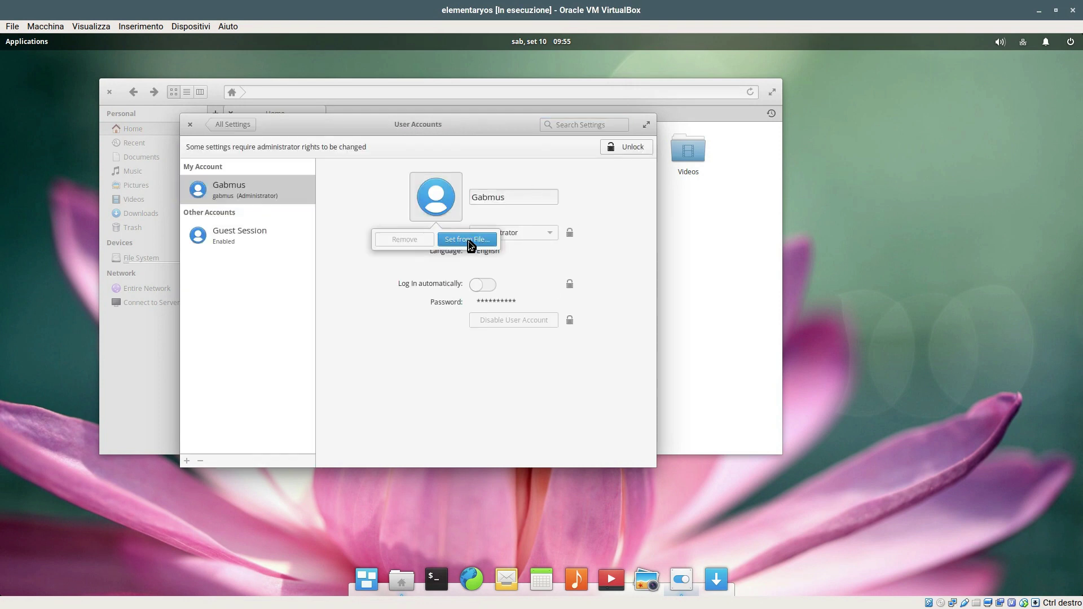
{"action": "left_click", "coordinate": [468, 239]}
{"action": "left_click", "coordinate": [618, 418]}
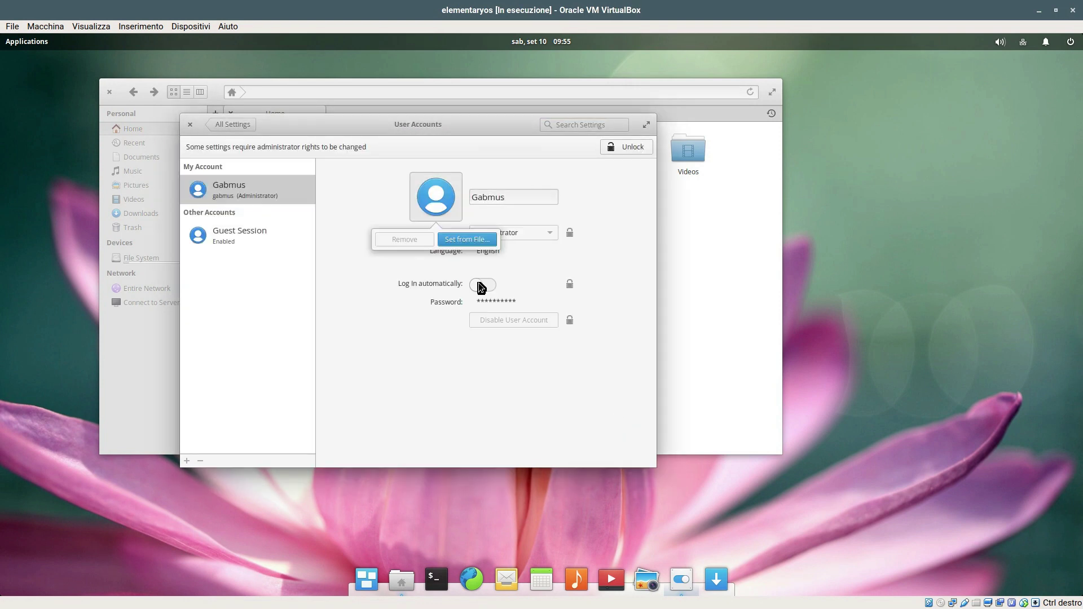
- Close the System Settings and Files windows to leave an empty desktop
{"action": "left_click", "coordinate": [192, 124]}
{"action": "left_click", "coordinate": [6, 46]}
{"action": "left_click", "coordinate": [22, 42]}
{"action": "left_click", "coordinate": [110, 92]}
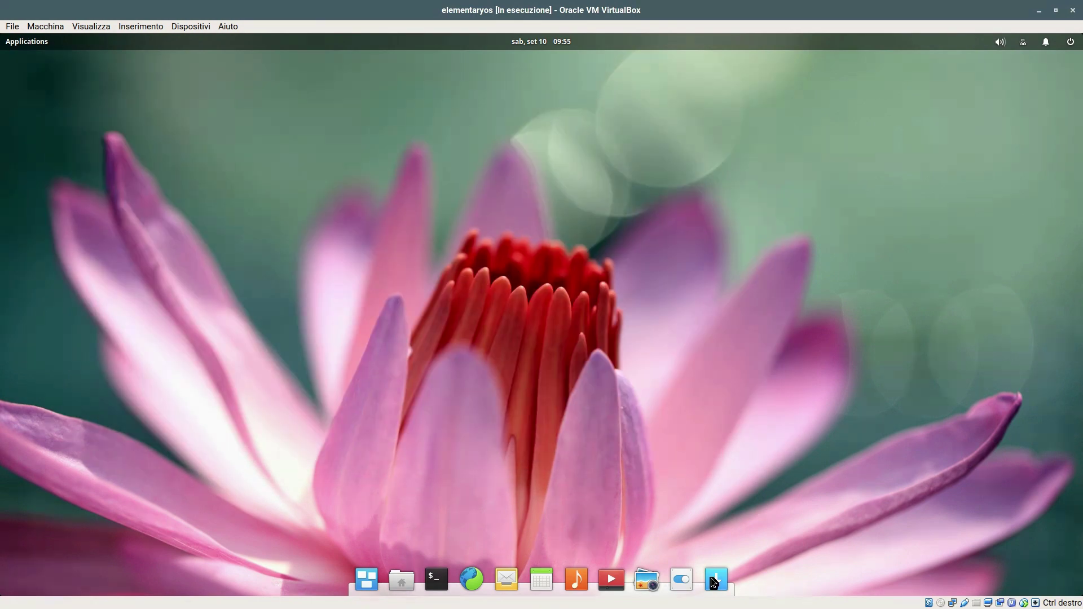
- Open AppCenter, search it for "steam" and clear the search
{"action": "left_click", "coordinate": [715, 579]}
{"action": "type", "text": "steam"}
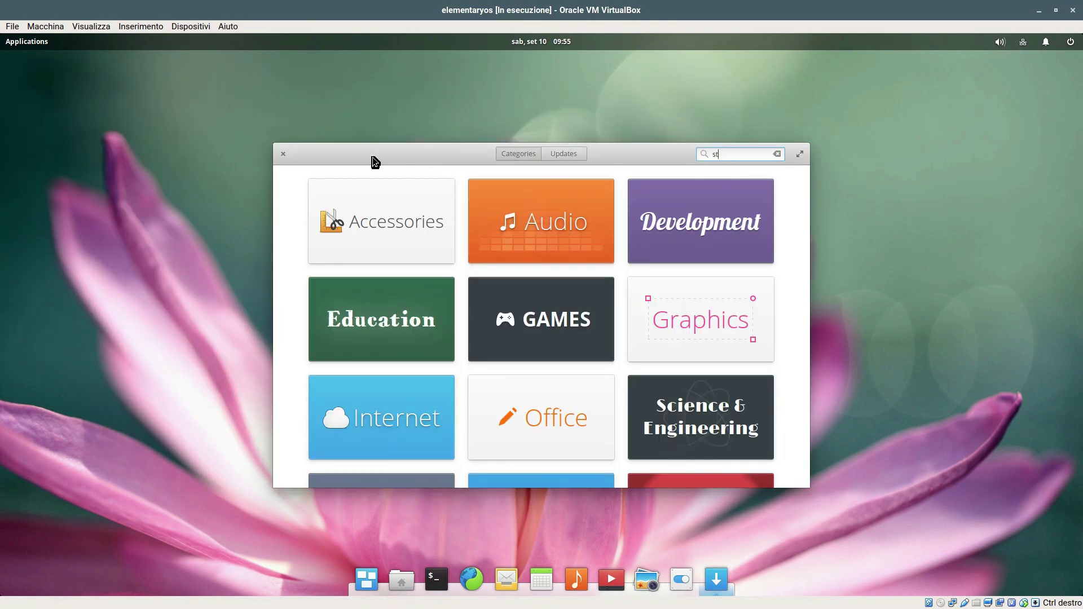
{"action": "left_click", "coordinate": [719, 132]}
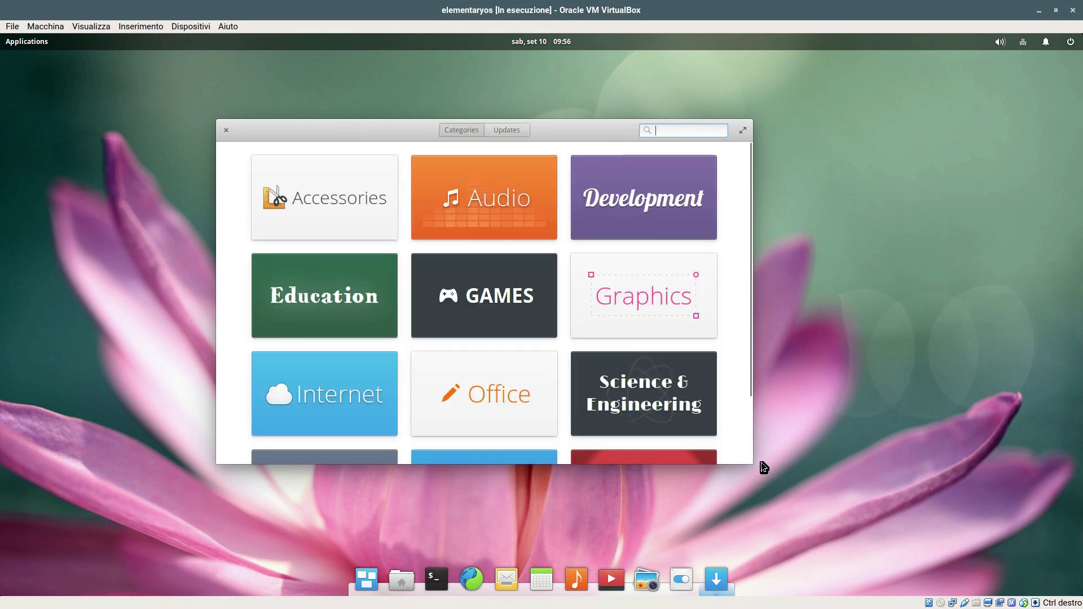
- Browse the applications offered in AppCenter's Graphics and GAMES categories and return to the category overview
{"action": "left_click", "coordinate": [700, 320]}
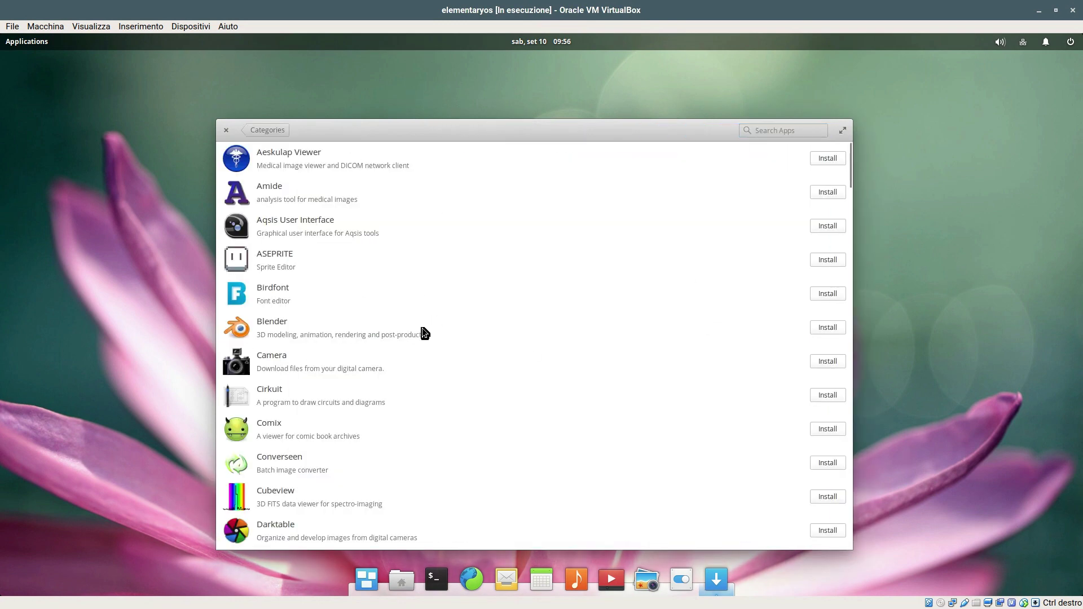
{"action": "scroll", "coordinate": [422, 331], "scroll_direction": "down", "scroll_amount": 10}
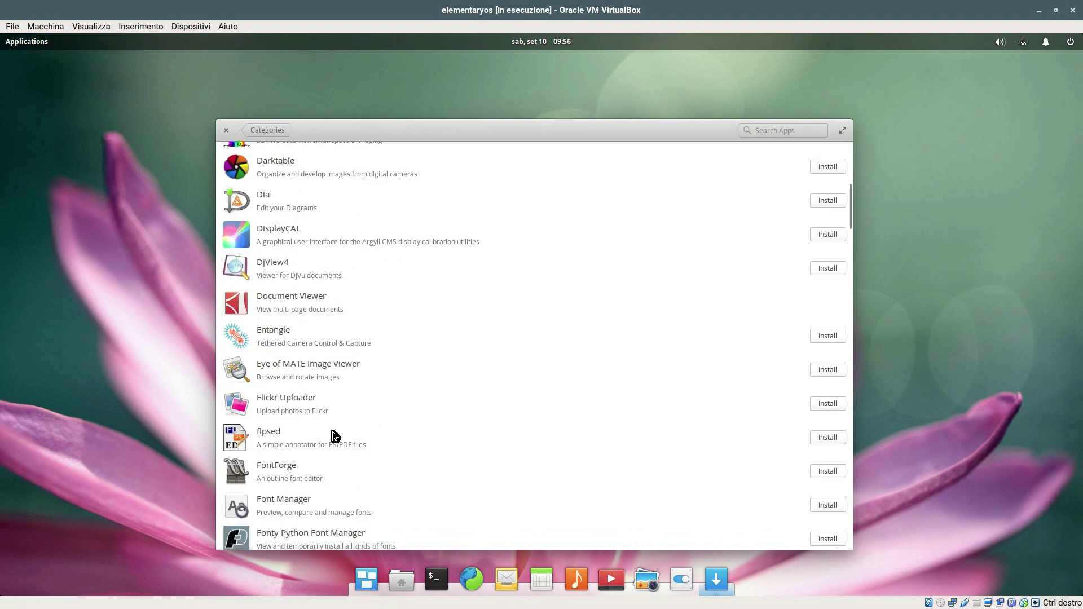
{"action": "scroll", "coordinate": [332, 433], "scroll_direction": "down", "scroll_amount": 1}
{"action": "left_click", "coordinate": [267, 130]}
{"action": "left_click", "coordinate": [545, 297]}
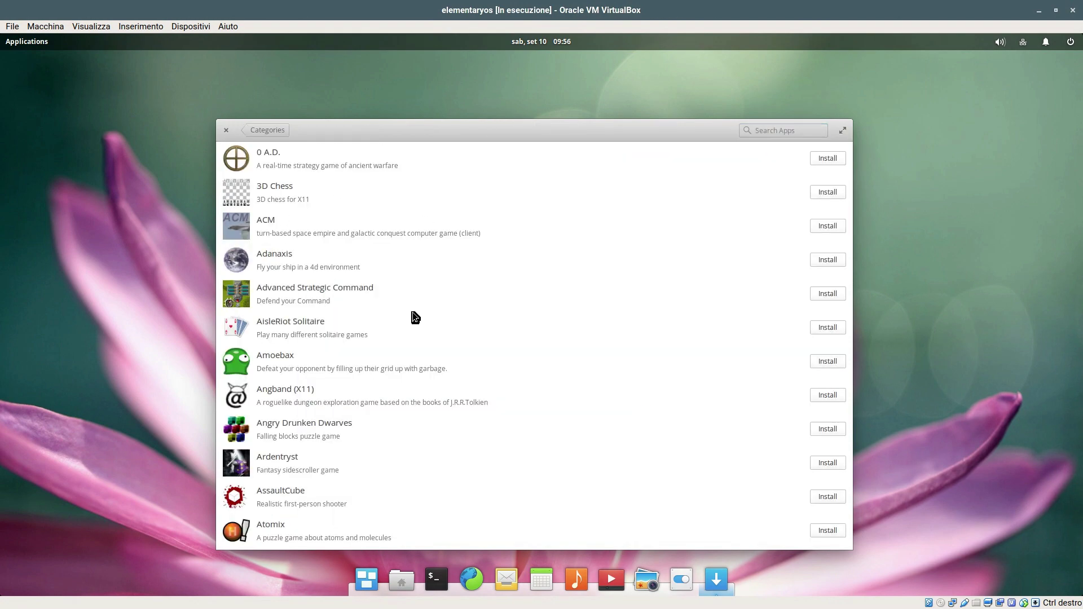
{"action": "scroll", "coordinate": [320, 249], "scroll_direction": "down", "scroll_amount": 4}
{"action": "left_click", "coordinate": [267, 130]}
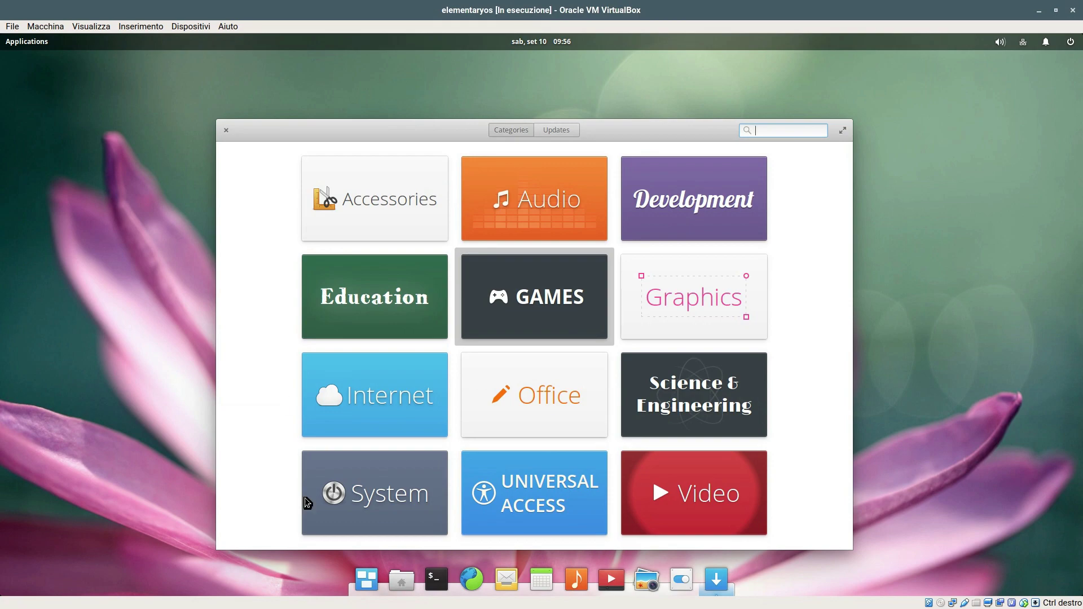